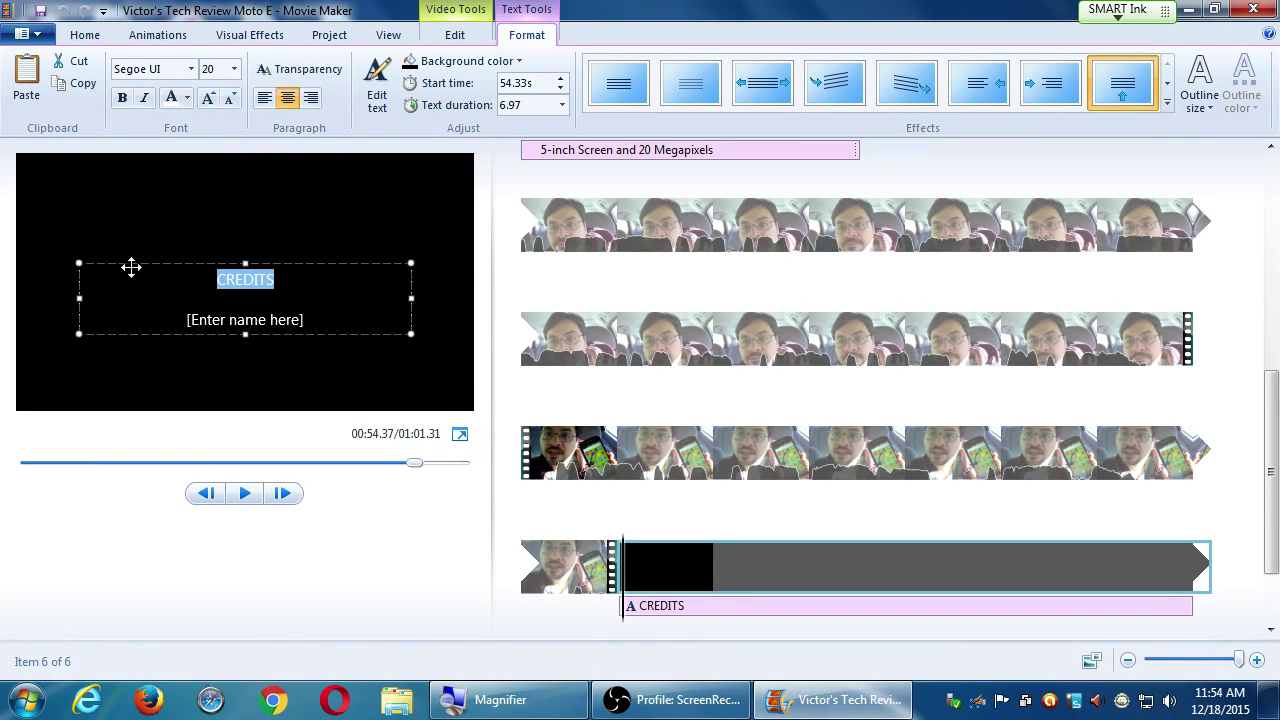
# Type the credits title 'Motorola Moto E Review', fixing typos, and replace the name placeholder with the reviewer's byline.
pyautogui.write('Motorola Moto')
pyautogui.press('BackSpace')
pyautogui.write('o E Reviw')
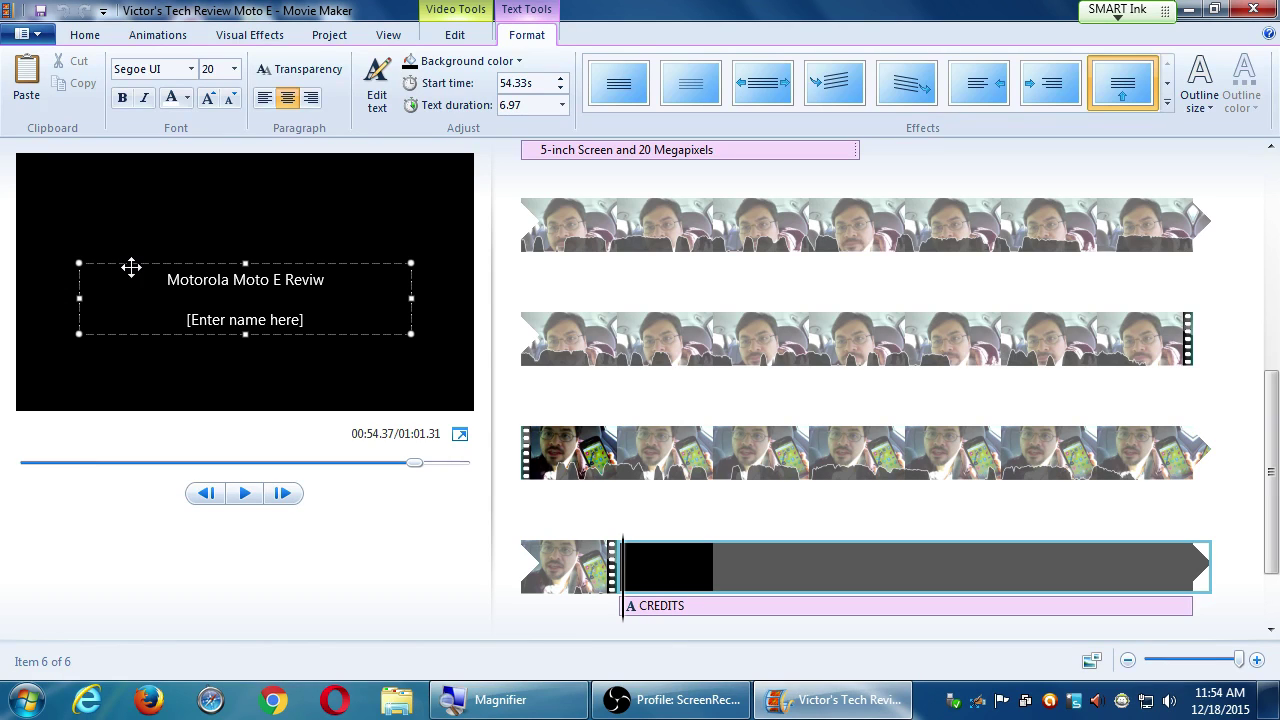
pyautogui.press('BackSpace')
pyautogui.write('ew')
pyautogui.press('Down')
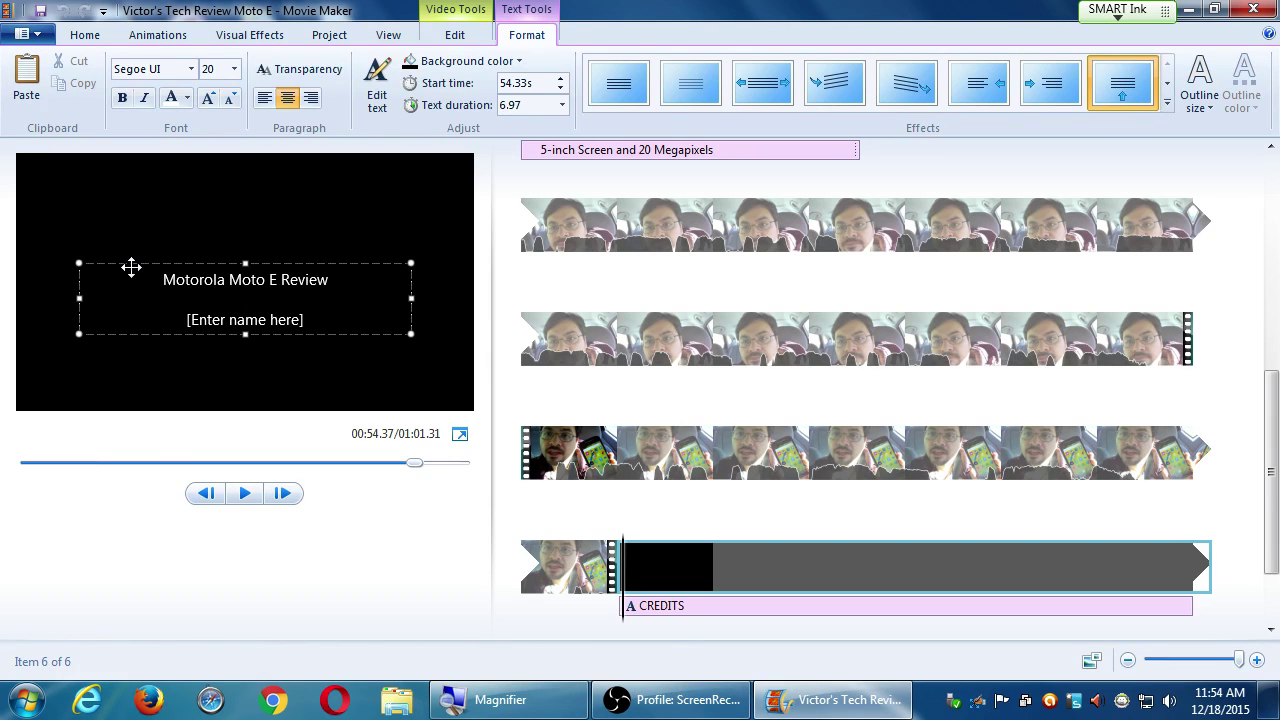
pyautogui.hotkey('shift', 'Home')
pyautogui.write('by')
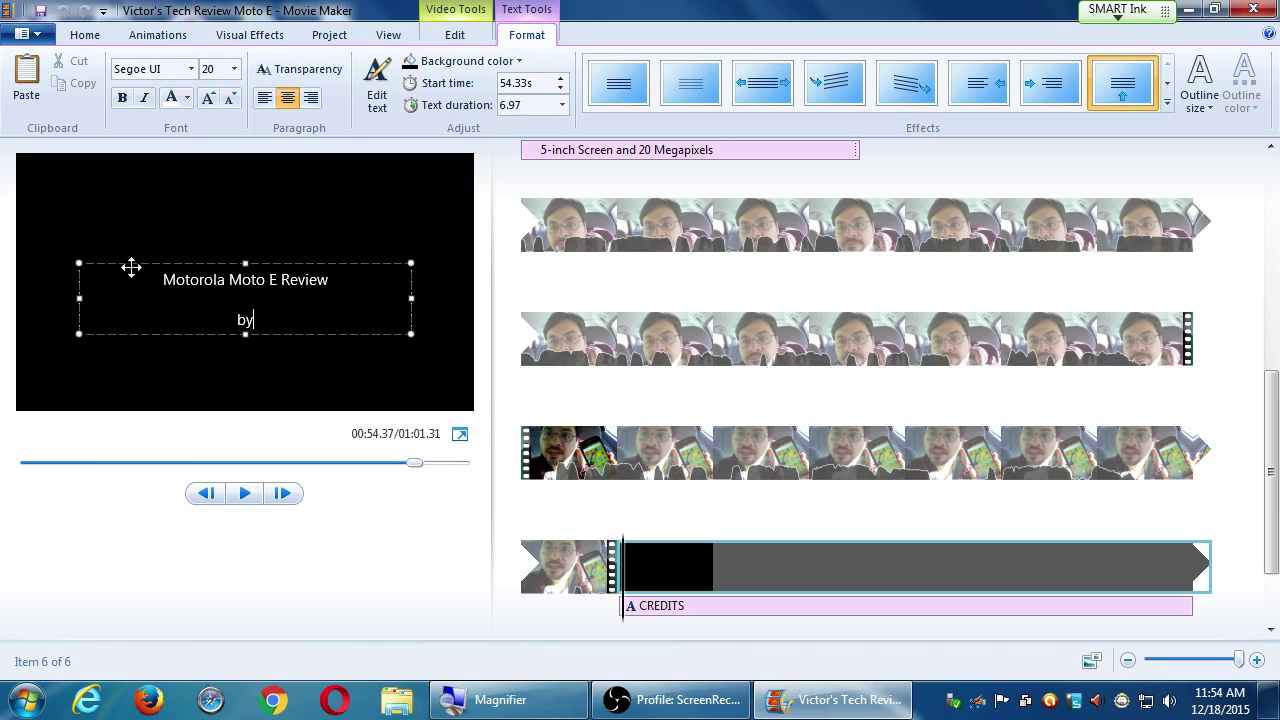
pyautogui.write(' Victor Campos')
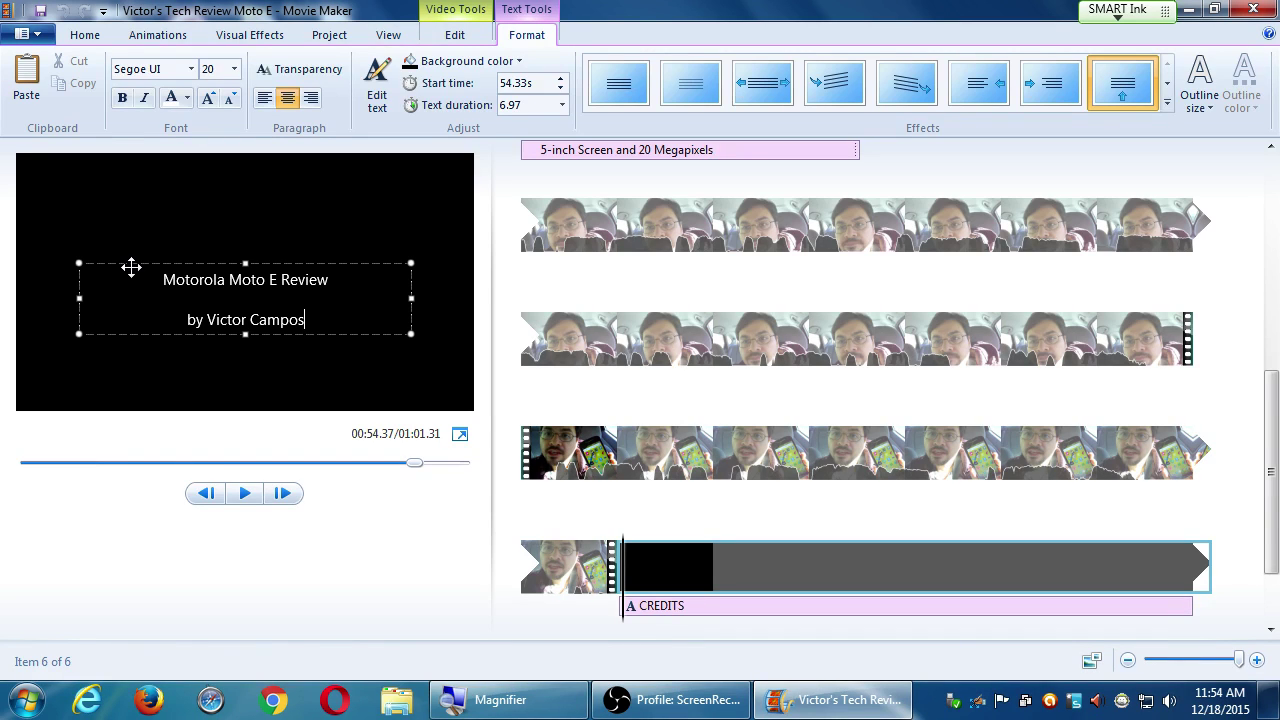
# Add many lines of filler text below the byline in the credits.
pyautogui.press('Return')
pyautogui.write('dfsdsfasddsaf')
pyautogui.press('Return')
pyautogui.write('asdfsdfasafdafds')
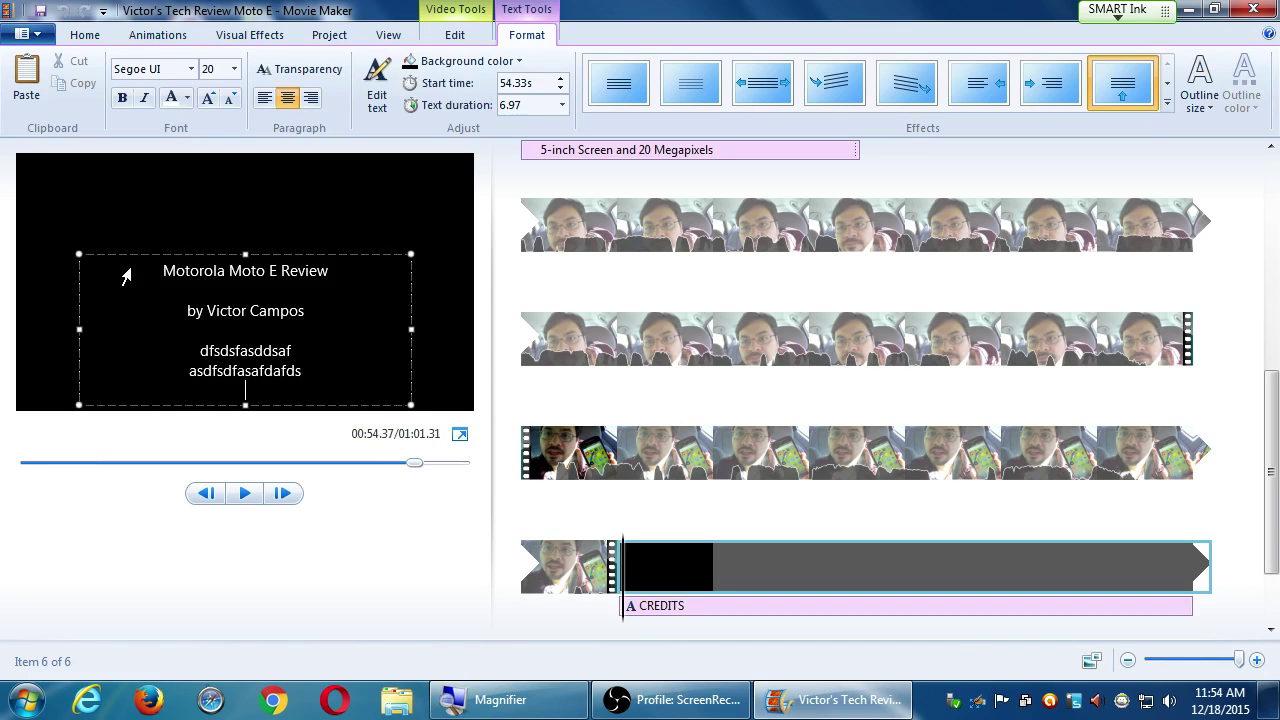
pyautogui.press('Return')
pyautogui.press('Return')
pyautogui.write('asdffdsasdaffsad')
pyautogui.press('Return')
pyautogui.press('Return')
pyautogui.write('sdfafsdasdfa')
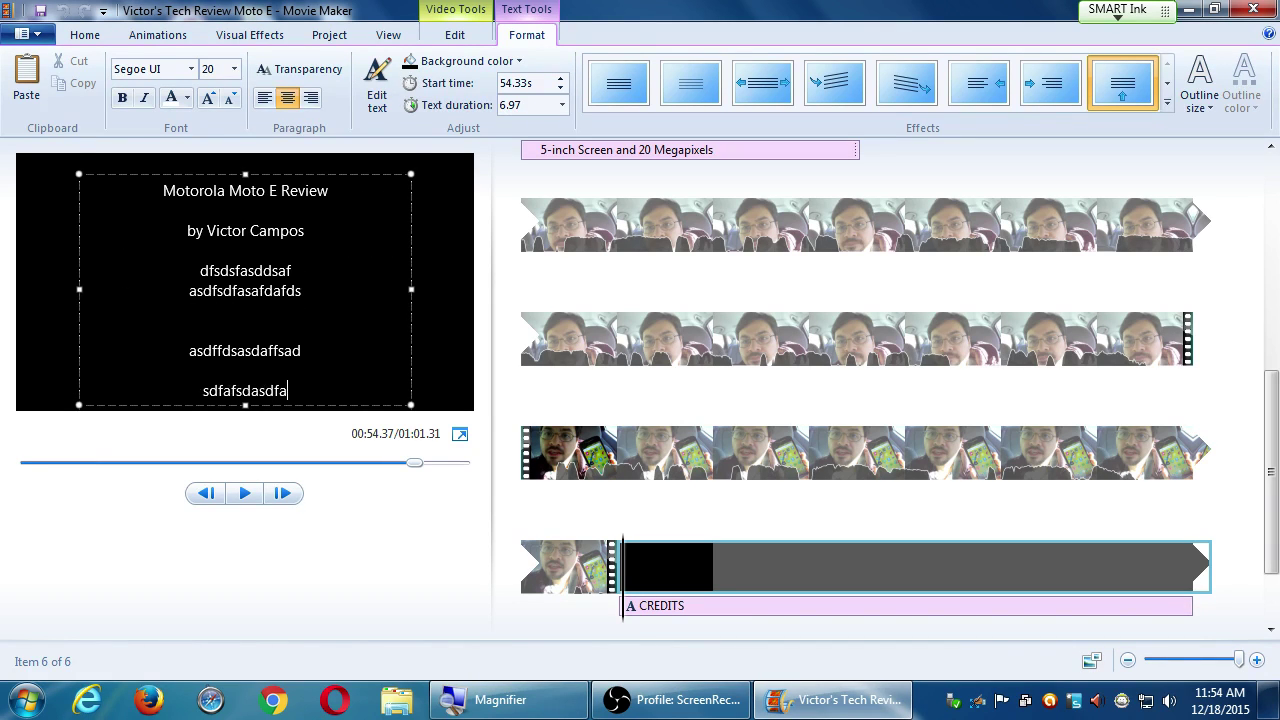
pyautogui.write('sfda')
pyautogui.press('Return')
pyautogui.press('Return')
pyautogui.press('Return')
pyautogui.press('Return')
pyautogui.write('sfafsadsfdasfdsdfa')
pyautogui.press('Return')
pyautogui.write('sdfasdfasfadfsdasafd')
pyautogui.press('Return')
pyautogui.press('Return')
pyautogui.write('safdfsadasfdsfad')
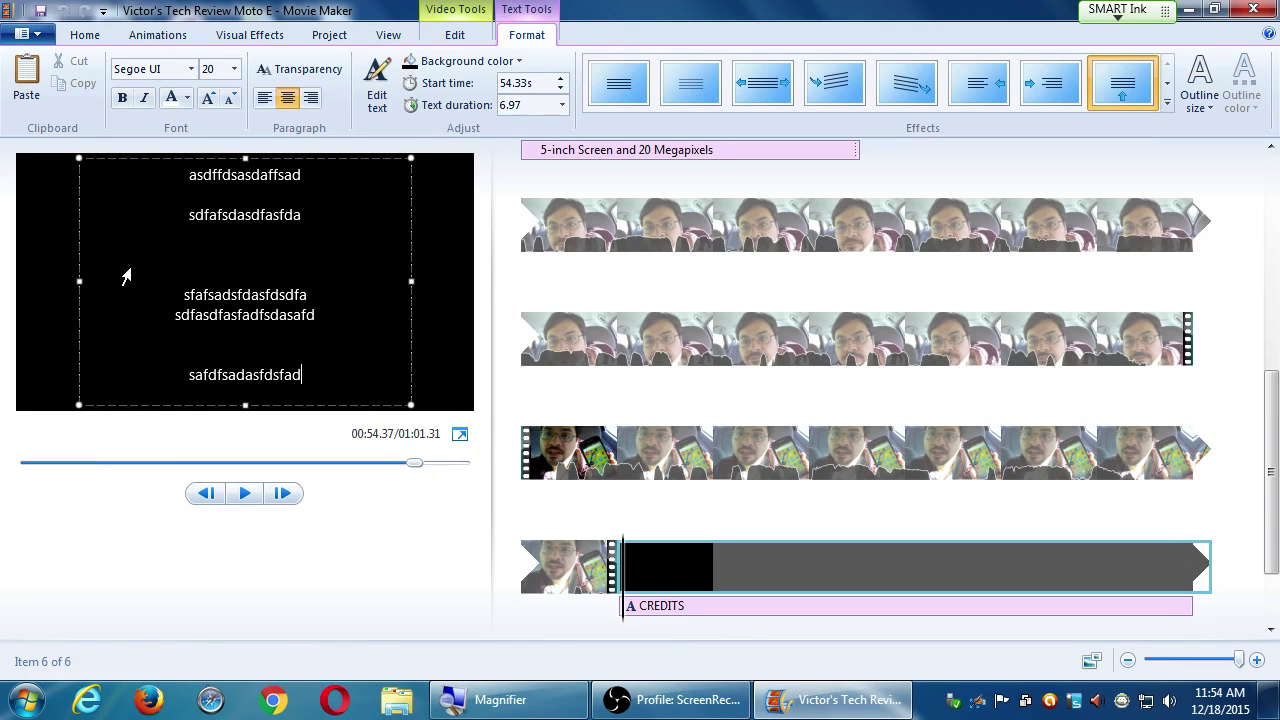
pyautogui.press('Return')
pyautogui.write('safasffds')
pyautogui.press('Return')
pyautogui.write('sdfafdsafdssdaf')
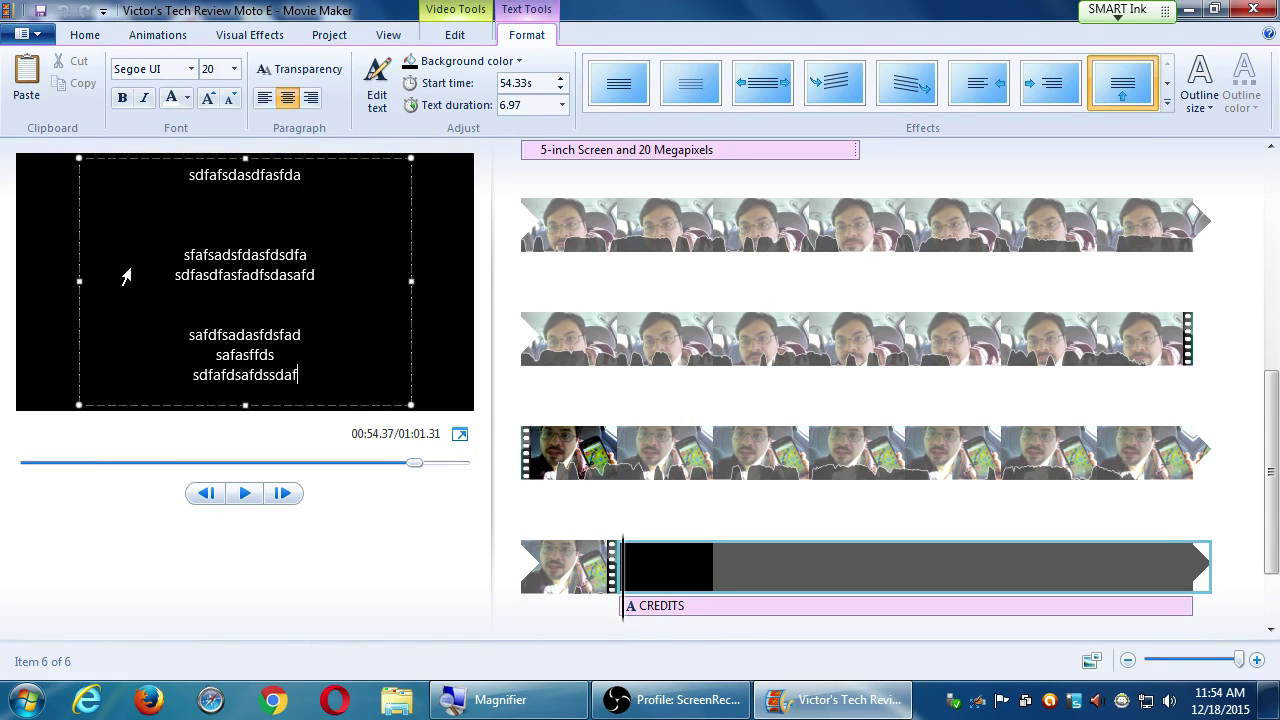
pyautogui.press('Return')
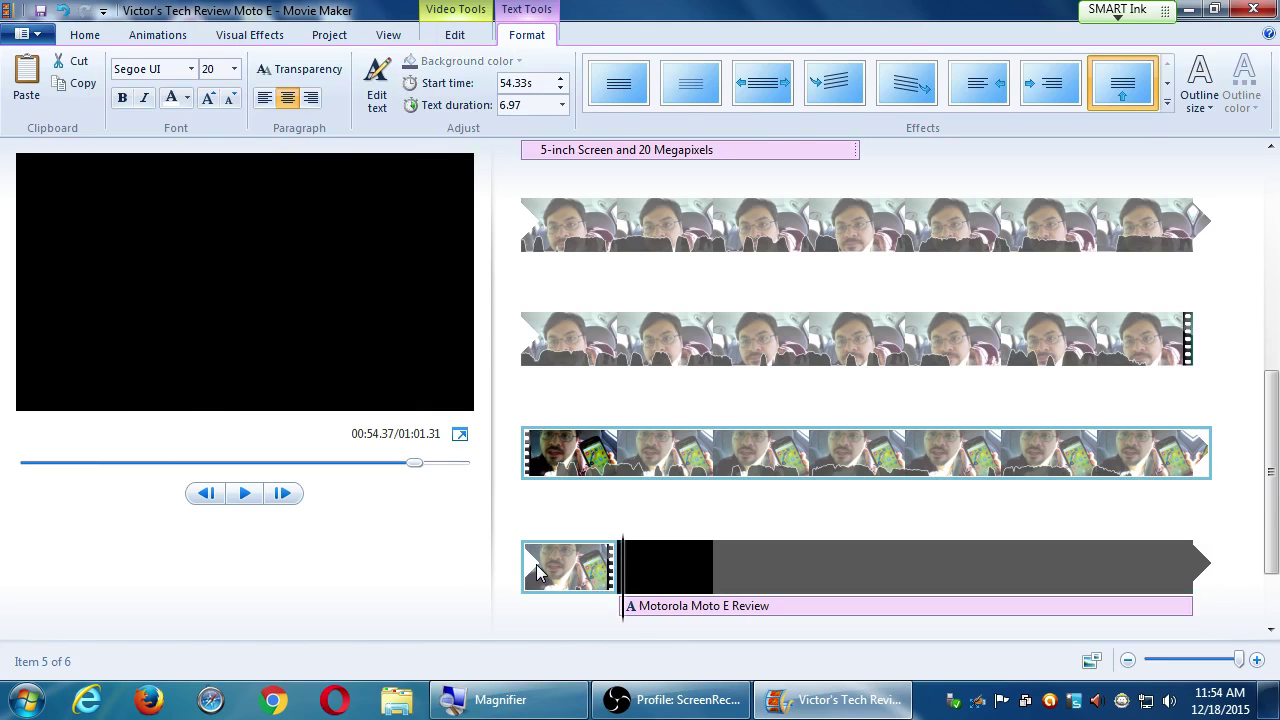
# Play back the ending, delete the filler credits clip, add a new Credits clip, and select its CREDITS heading.
pyautogui.click(536, 570)
pyautogui.press('space')
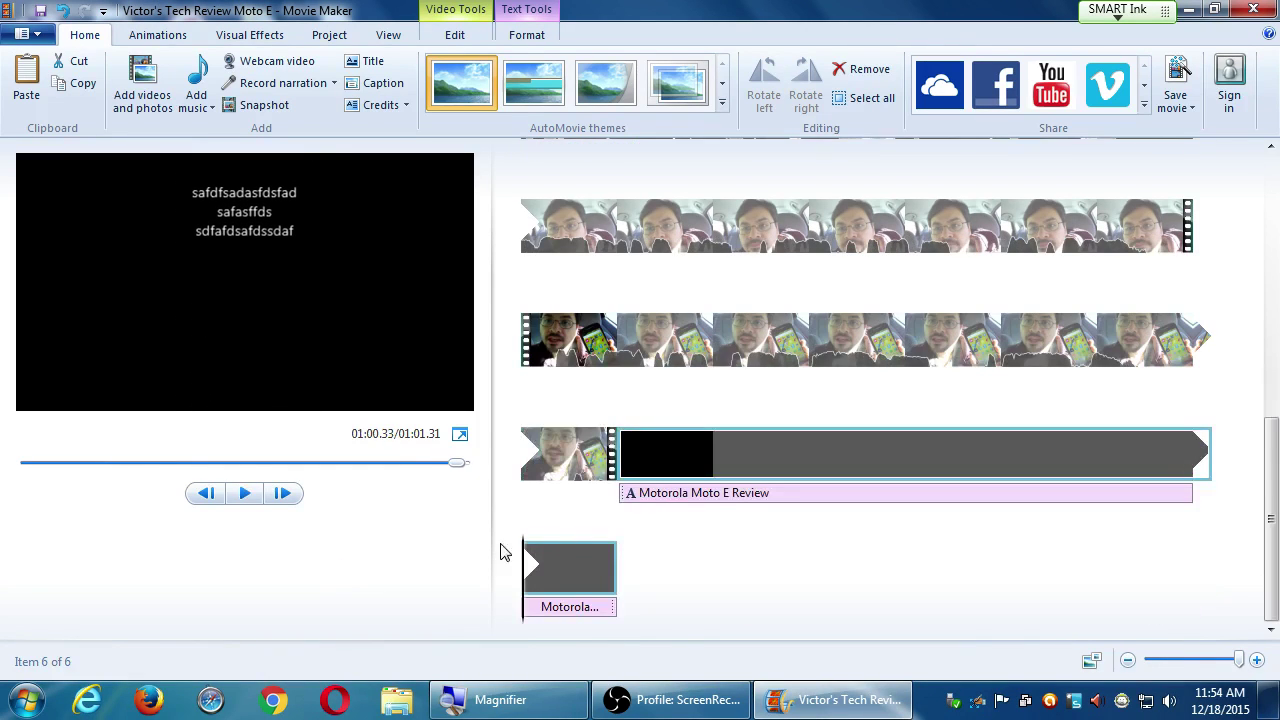
pyautogui.press('Delete')
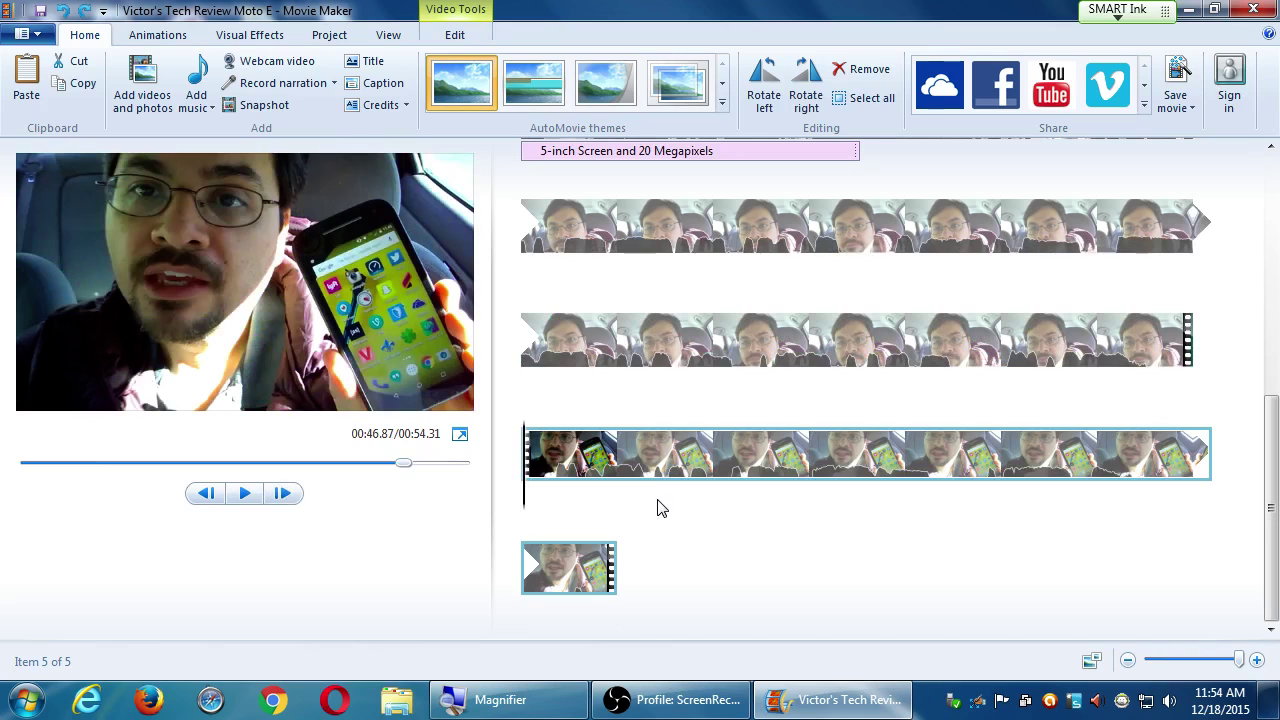
pyautogui.click(358, 110)
pyautogui.doubleClick(254, 283)
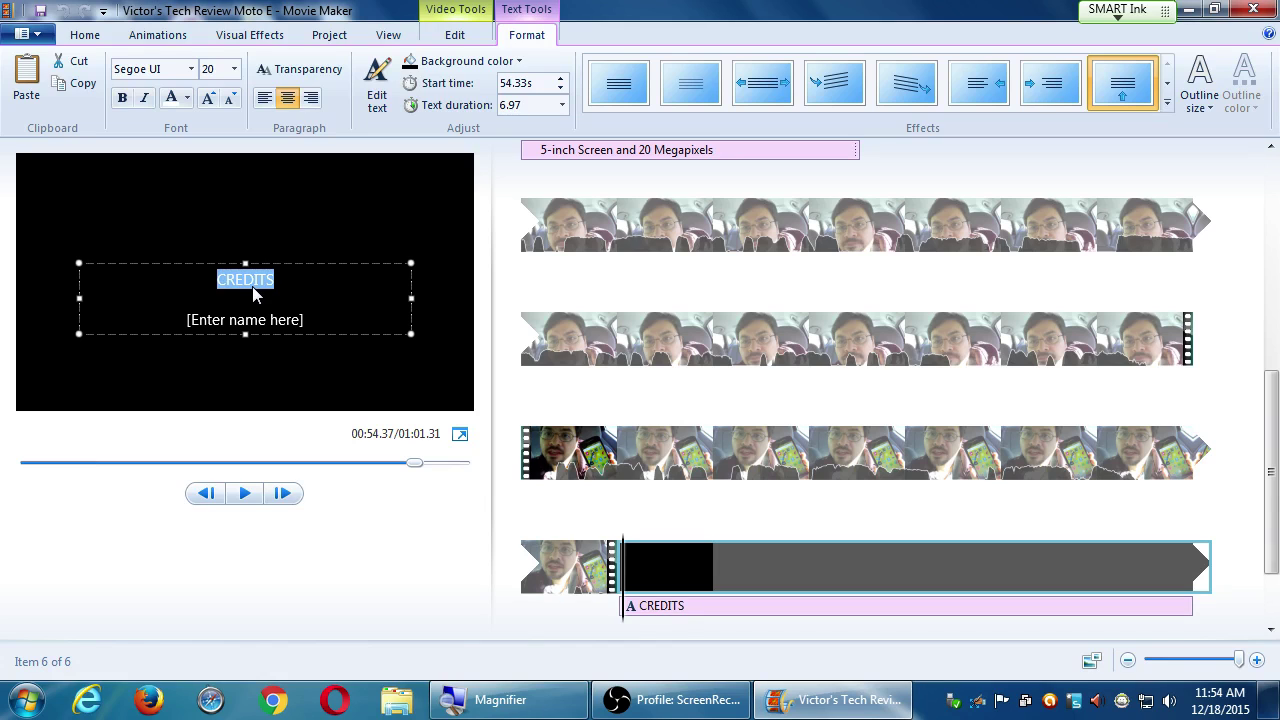
# Write 'Motorola Moto E Review by' with the reviewer's name, e-mail address and website lines.
pyautogui.write('Motoro')
pyautogui.write('la Moto E R')
pyautogui.write('eview ')
pyautogui.write('by')
pyautogui.hotkey('shift', 'Home')
pyautogui.write('Victor Campos')
pyautogui.press('Return')
pyautogui.press('Return')
pyautogui.press('Return')
pyautogui.press('Return')
pyautogui.press('Return')
pyautogui.press('Return')
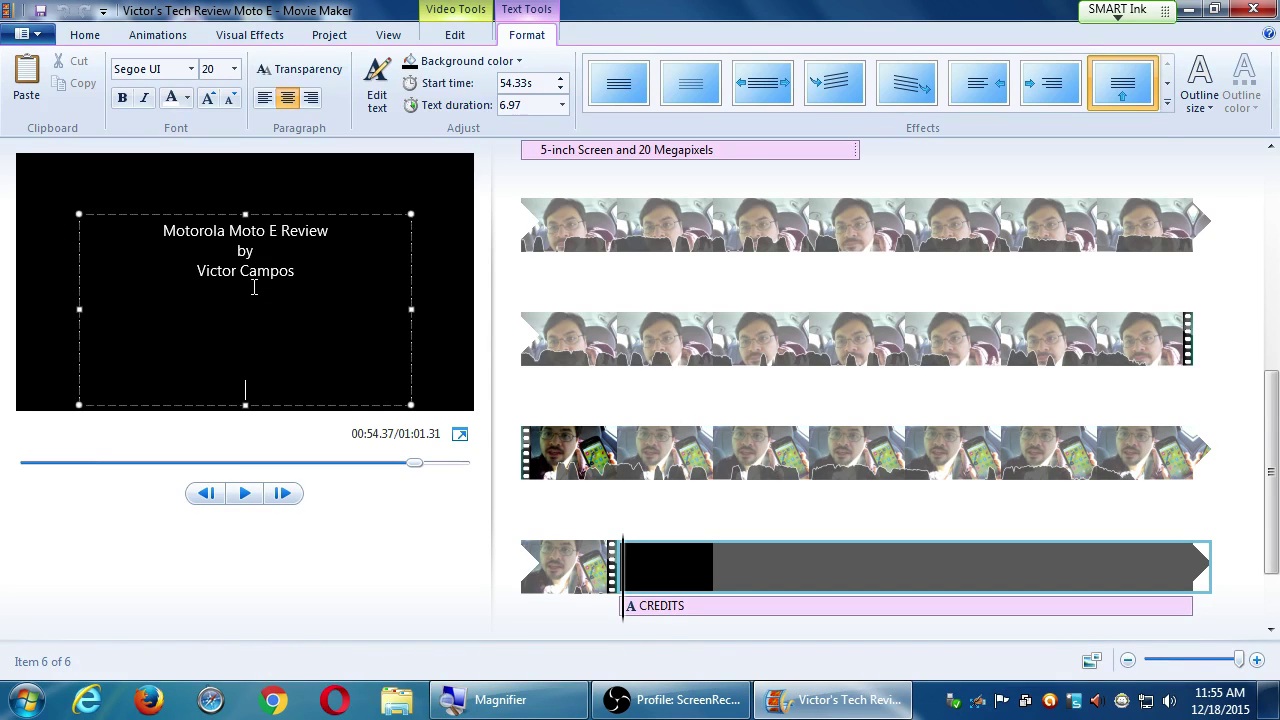
pyautogui.press('Return')
pyautogui.press('Return')
pyautogui.press('Return')
pyautogui.press('Return')
pyautogui.press('Return')
pyautogui.press('Return')
pyautogui.press('Return')
pyautogui.write('vic')
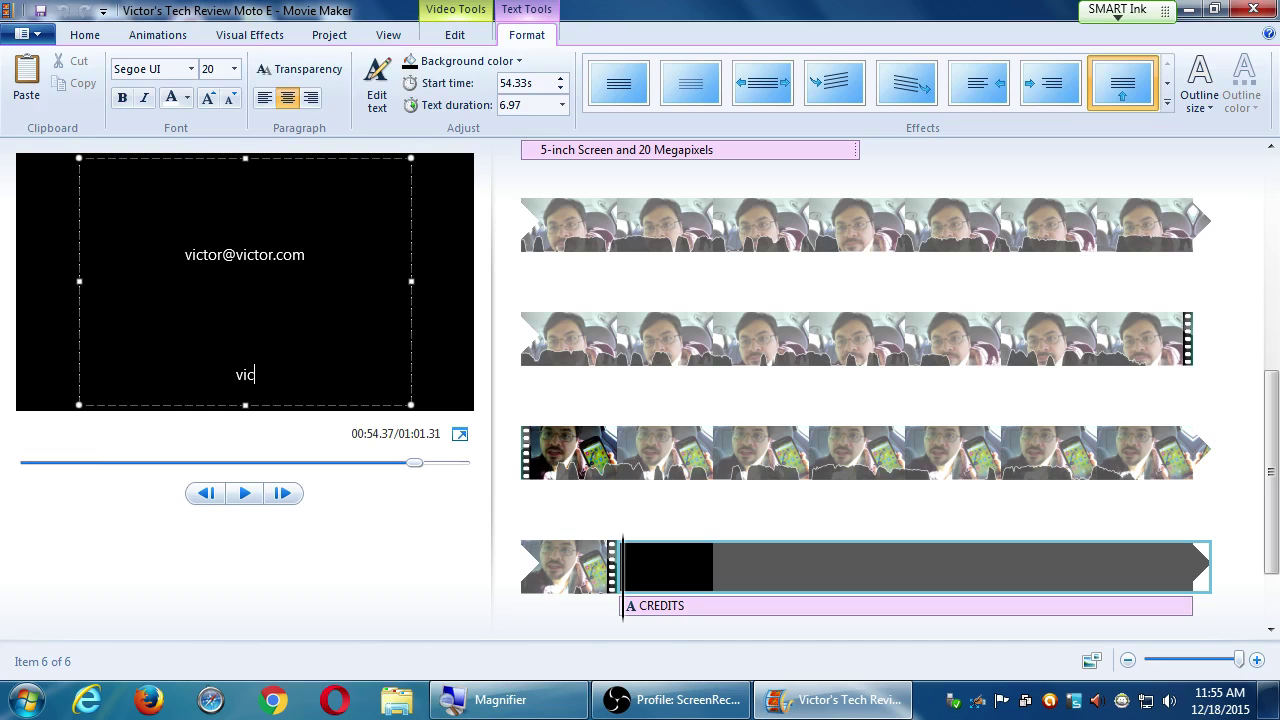
pyautogui.write('tor.com')
pyautogui.press('Return')
pyautogui.press('Return')
pyautogui.press('Return')
pyautogui.press('Return')
pyautogui.press('Return')
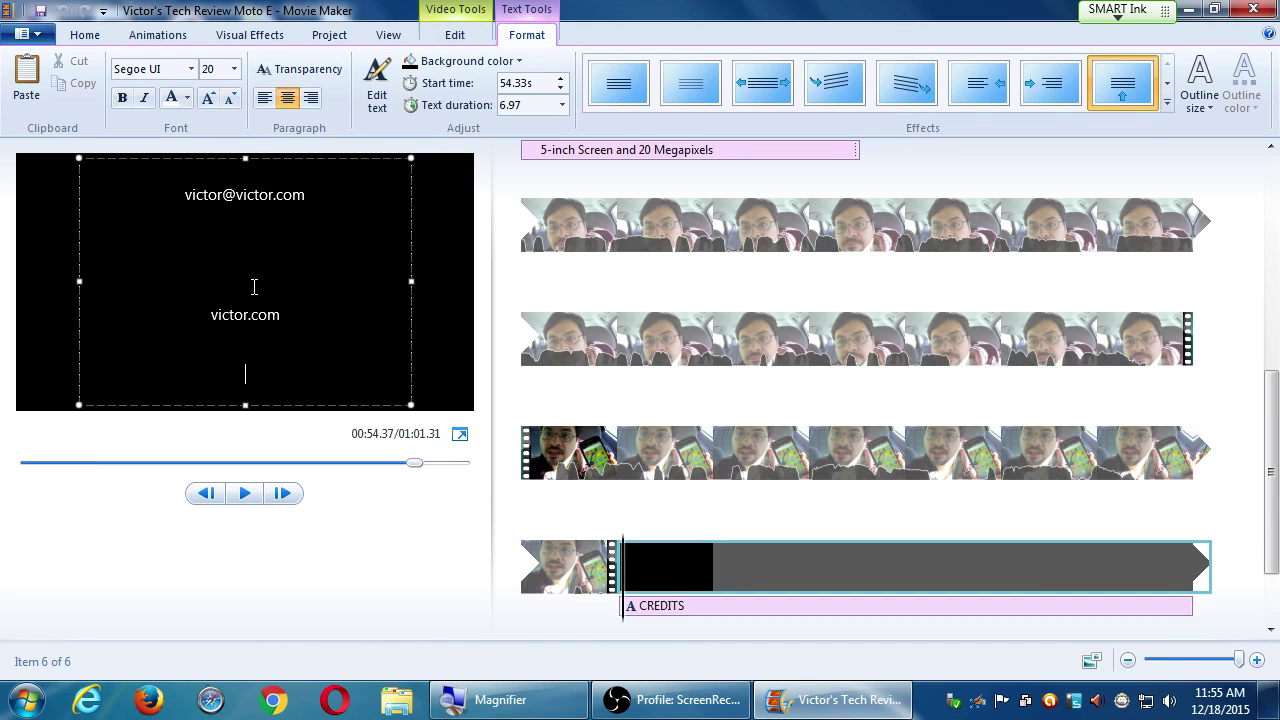
pyautogui.press('Return')
pyautogui.press('Return')
# Add the line 'Use coupon code VIRAL01 for 10% off a video of your own!' and exit text editing.
pyautogui.write('Use ')
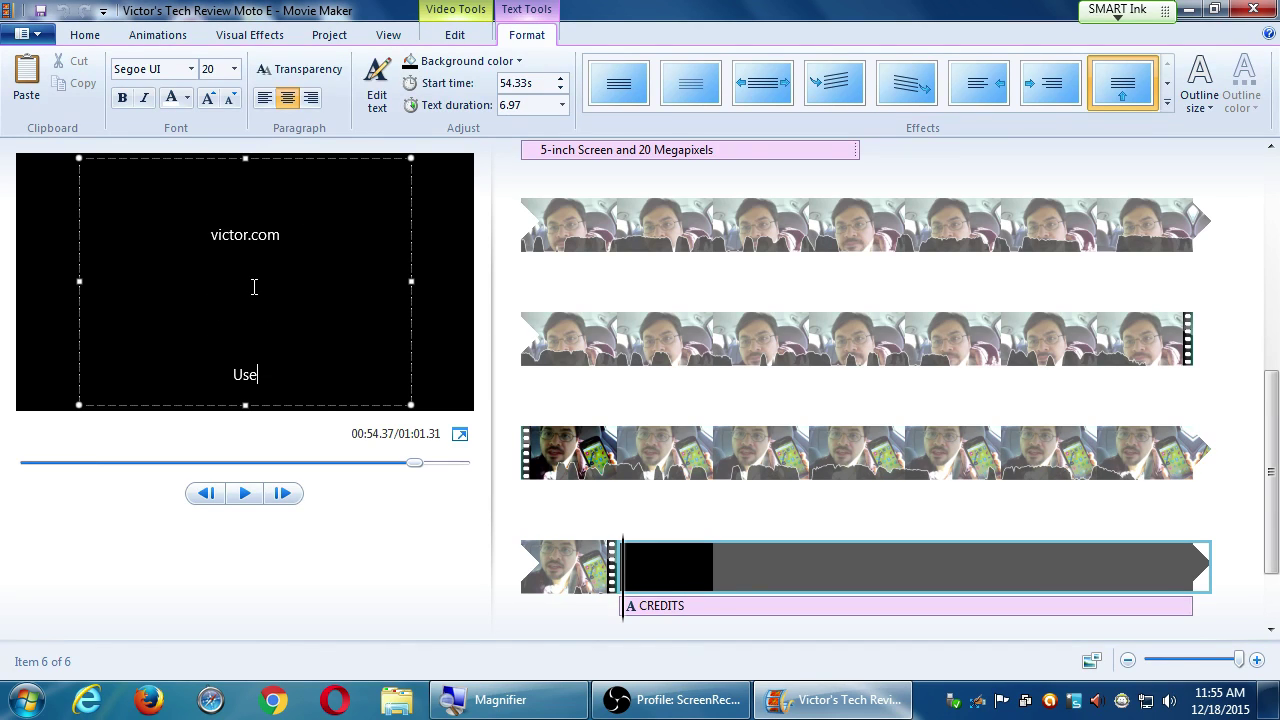
pyautogui.write('coupon code VIR')
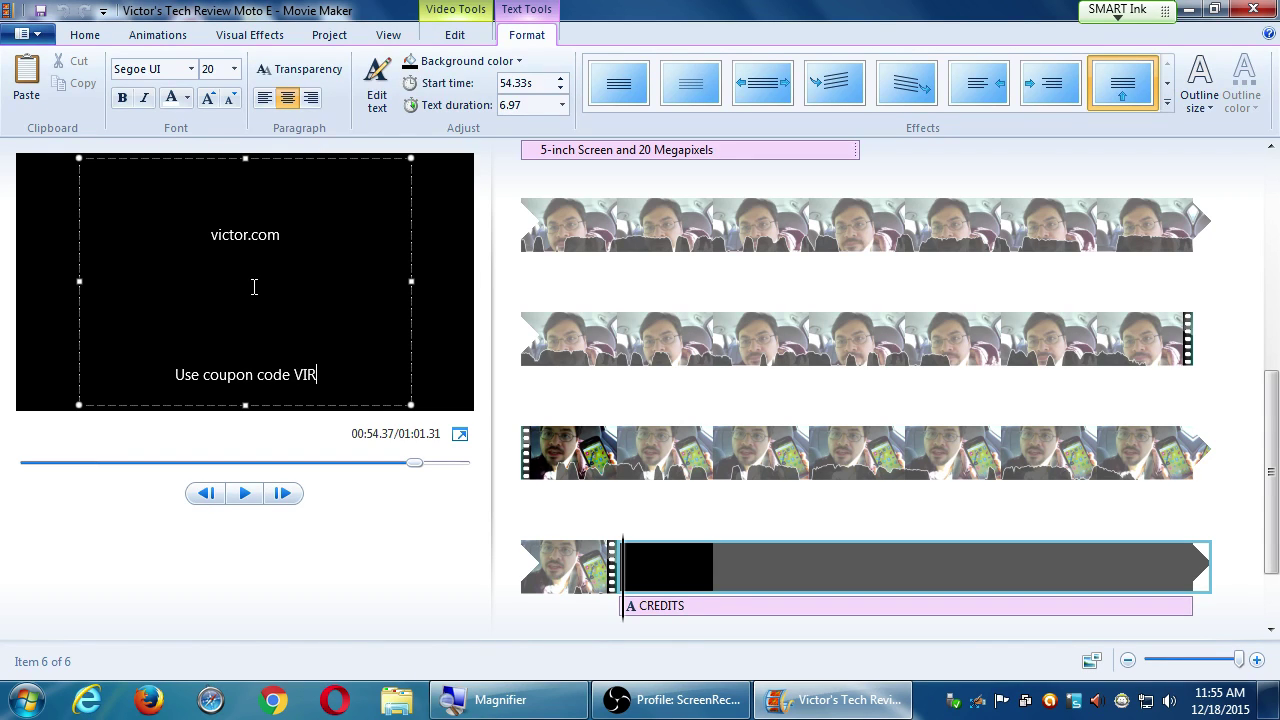
pyautogui.write('AL01 f')
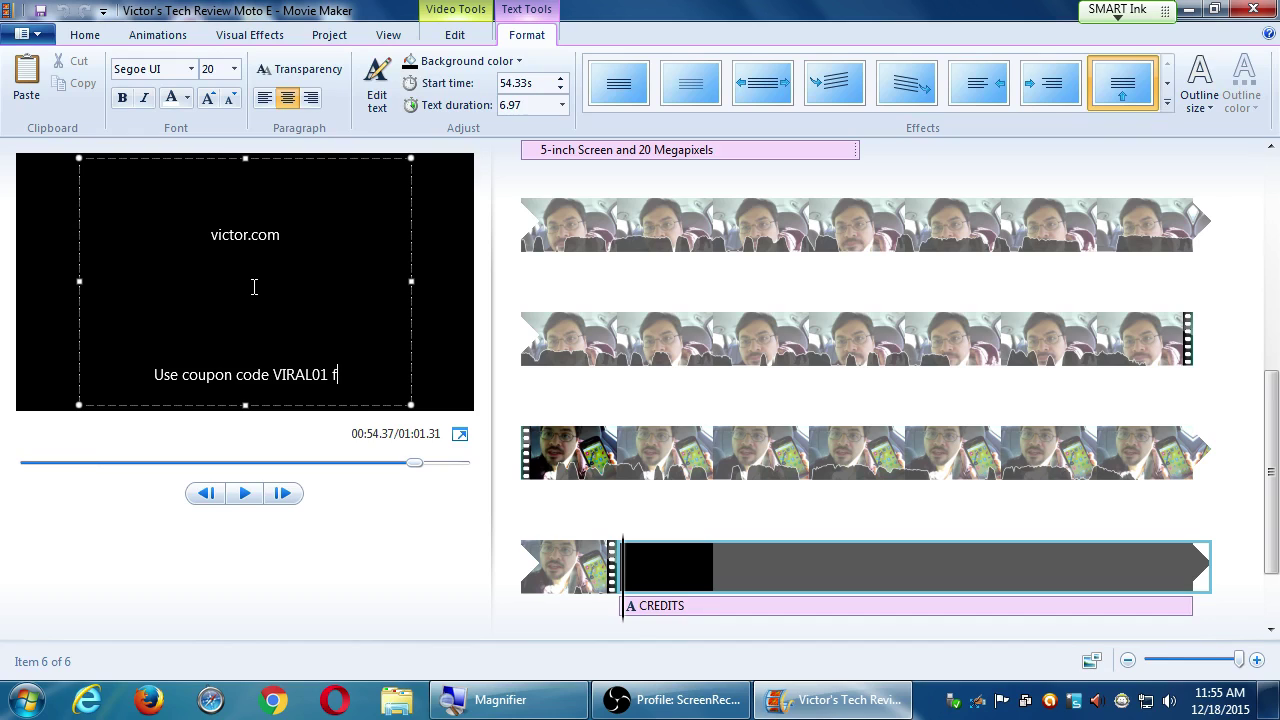
pyautogui.write('or 10')
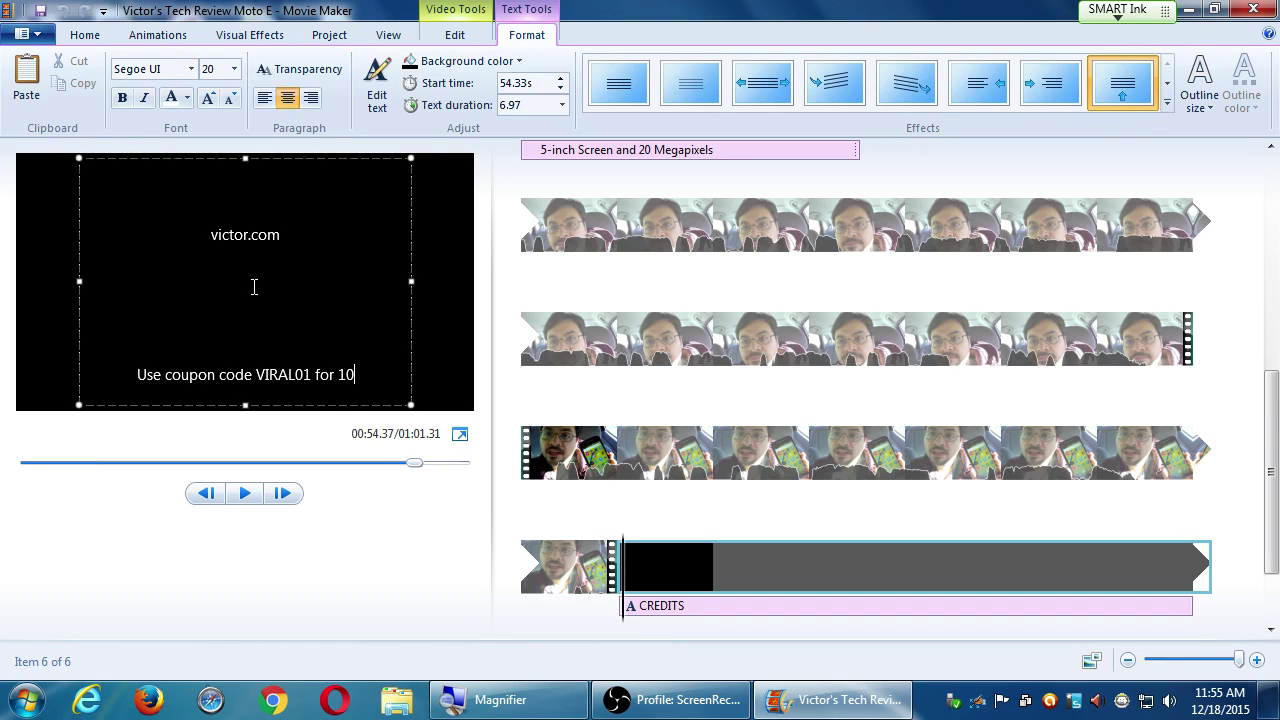
pyautogui.write('% a vidoe')
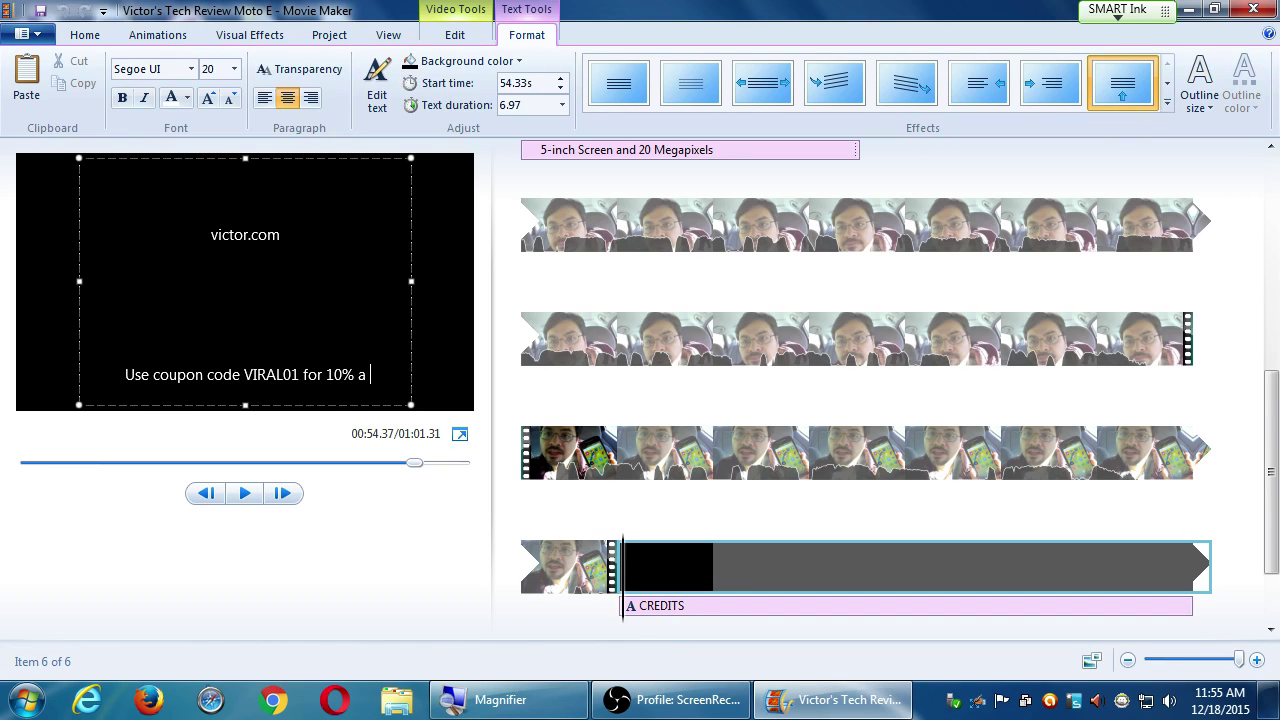
pyautogui.press('BackSpace')
pyautogui.press('BackSpace')
pyautogui.write('eo p')
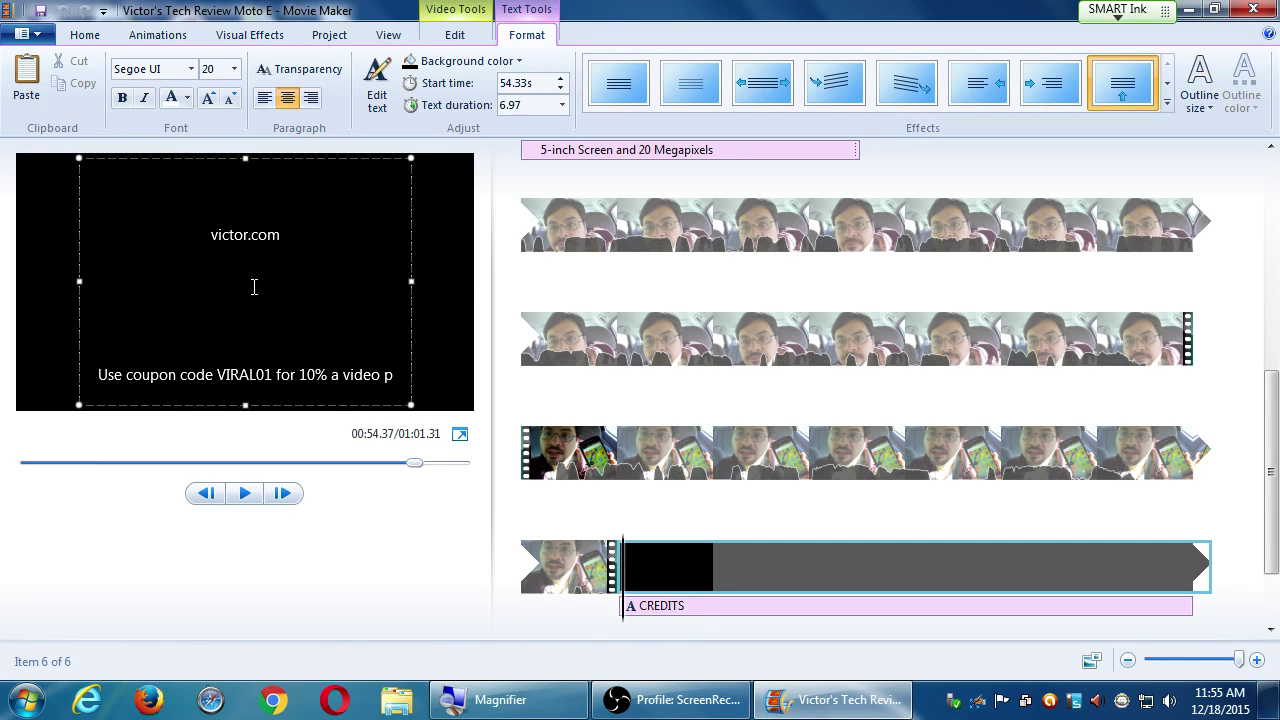
pyautogui.press('BackSpace')
pyautogui.write('of ')
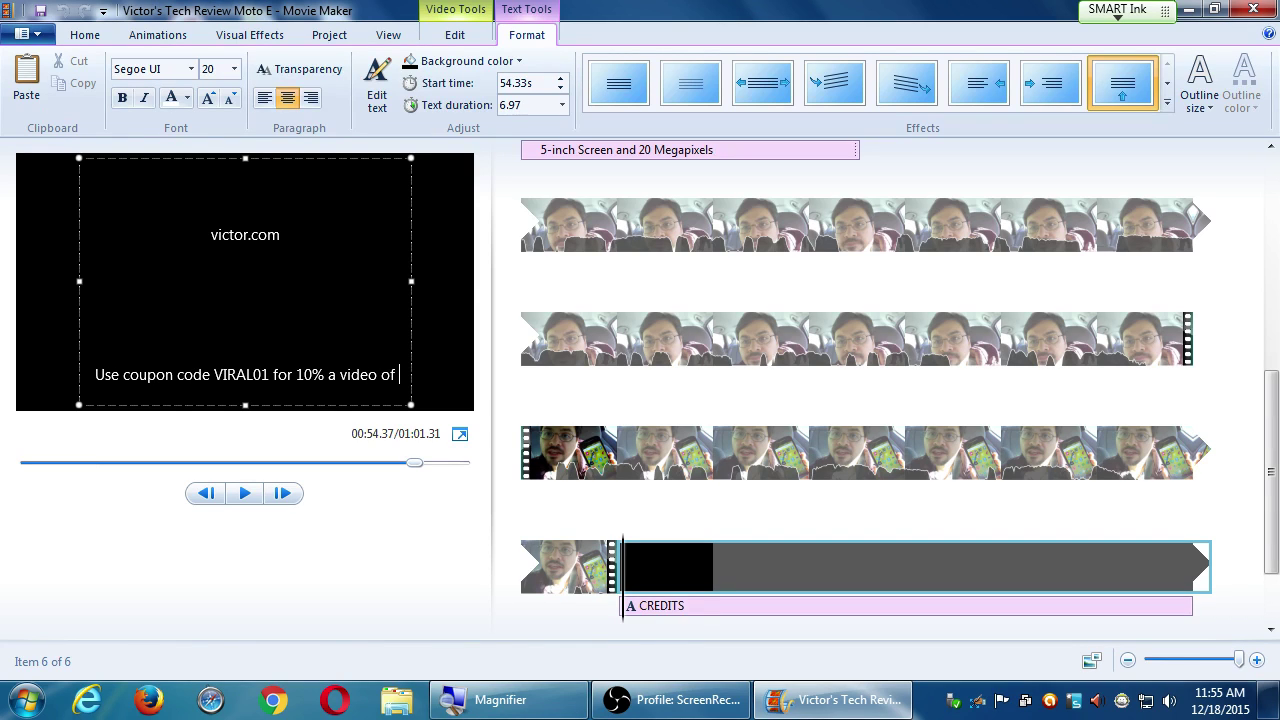
pyautogui.write('your own!')
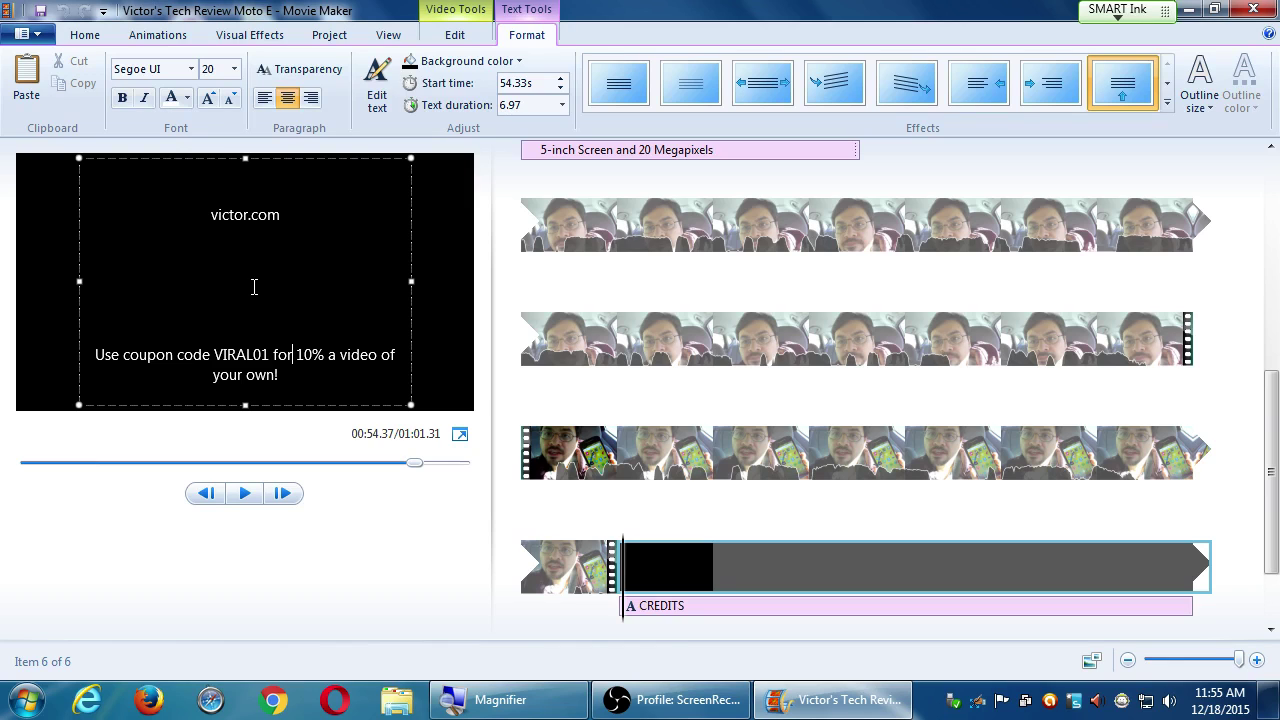
pyautogui.write('off')
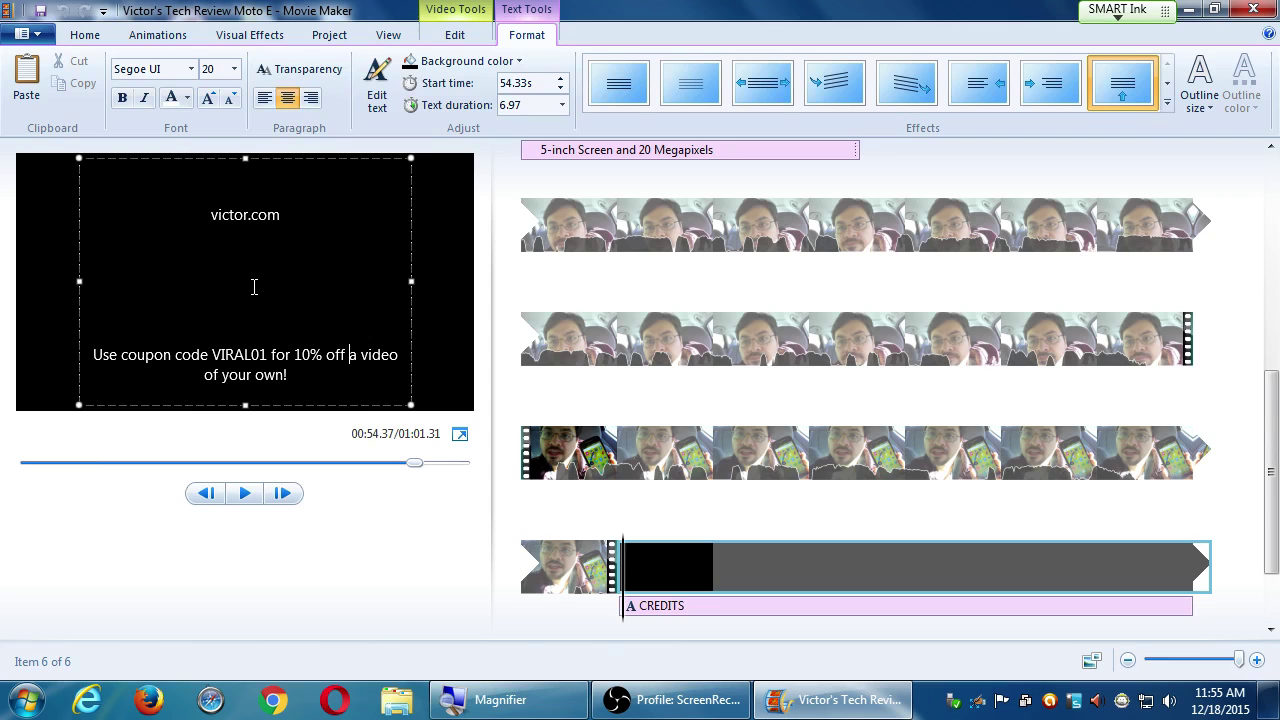
pyautogui.click(325, 532)
pyautogui.click(528, 569)
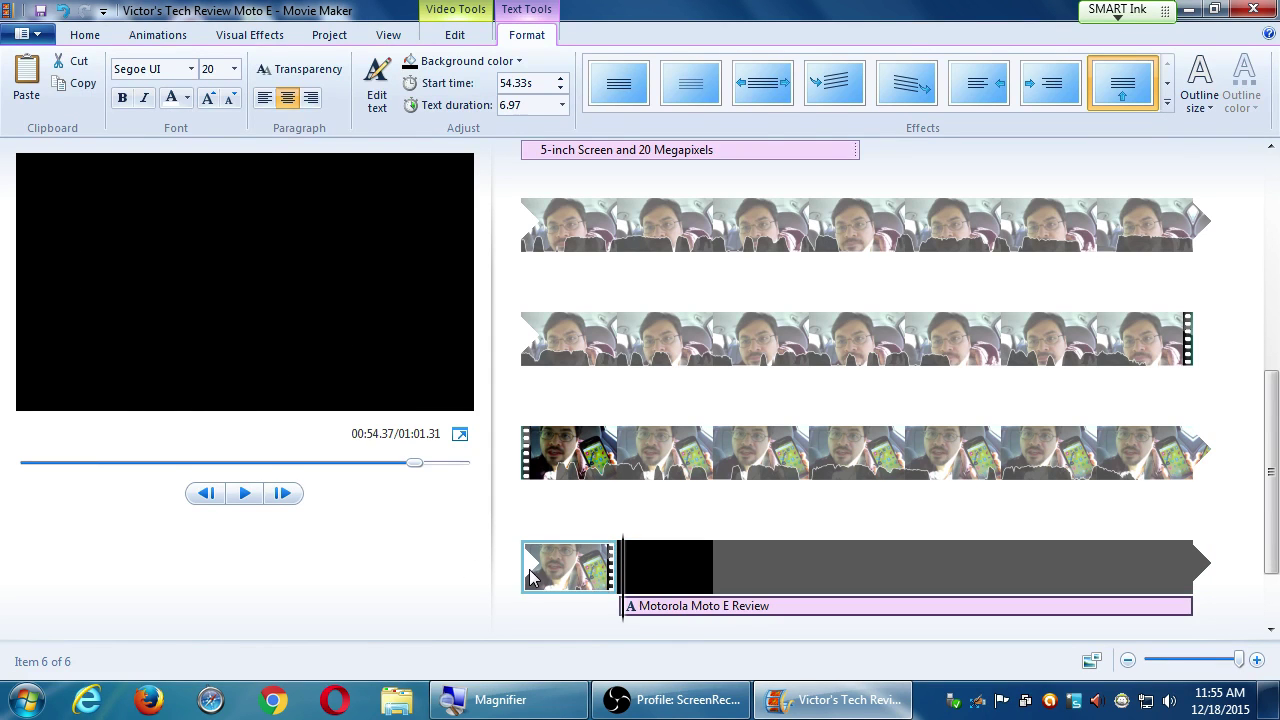
pyautogui.press('space')
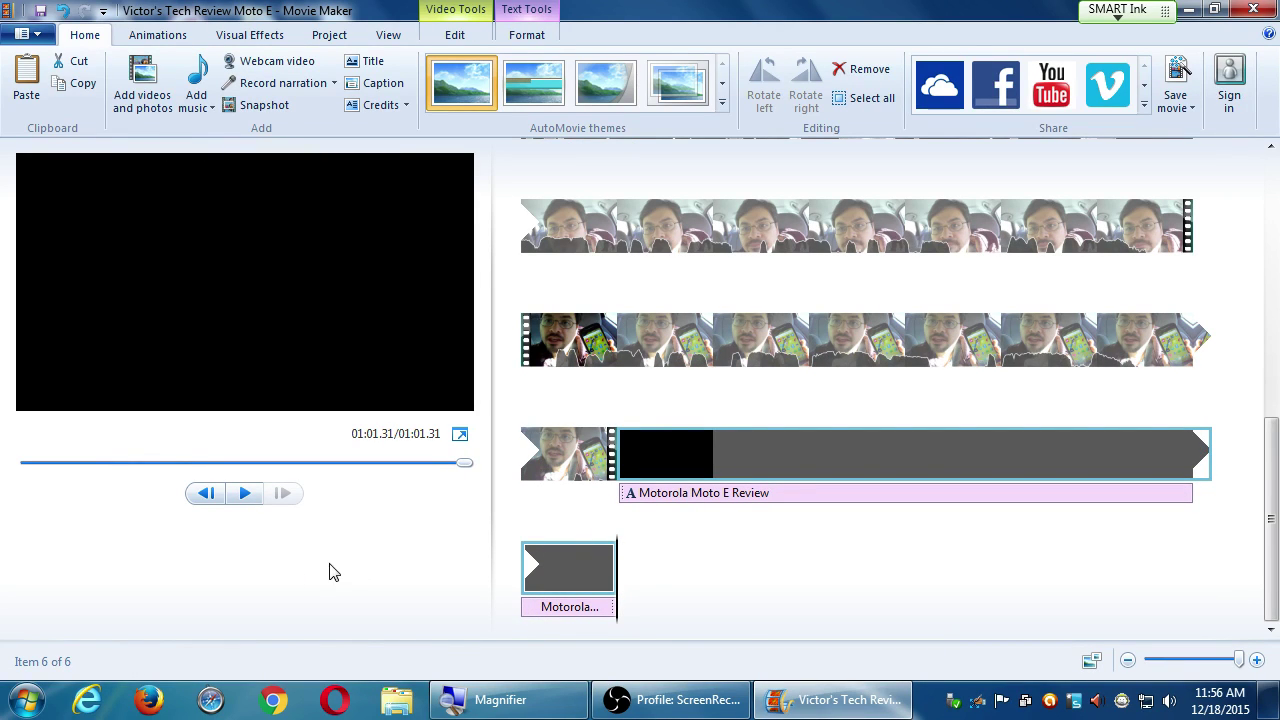
pyautogui.click(1274, 207)
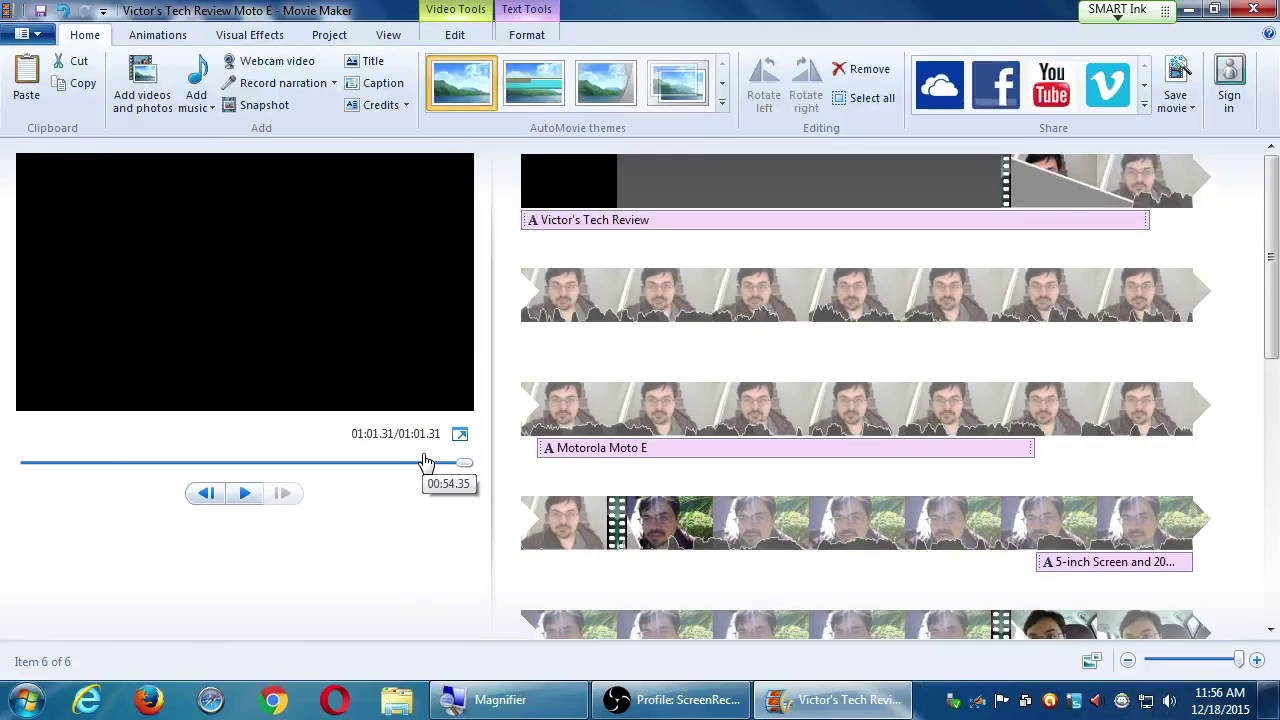
pyautogui.scroll(-3, 930, 620)
pyautogui.scroll(-5, 935, 551)
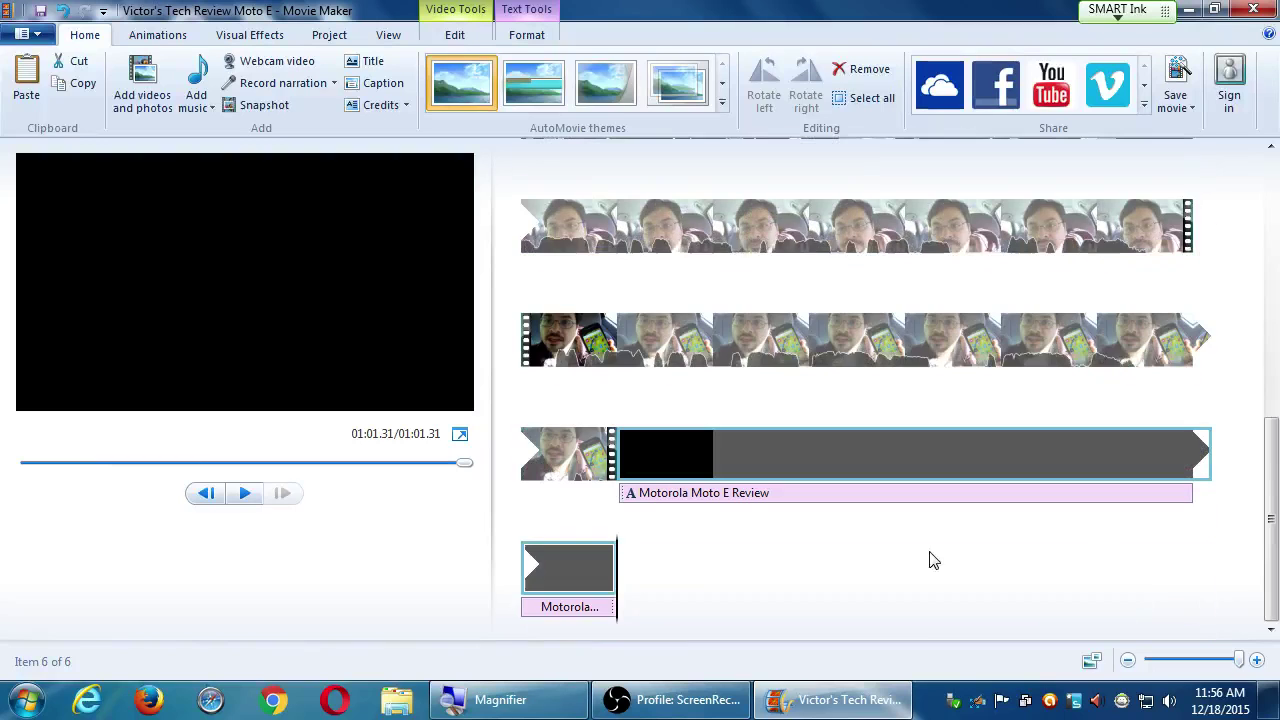
pyautogui.click(895, 458)
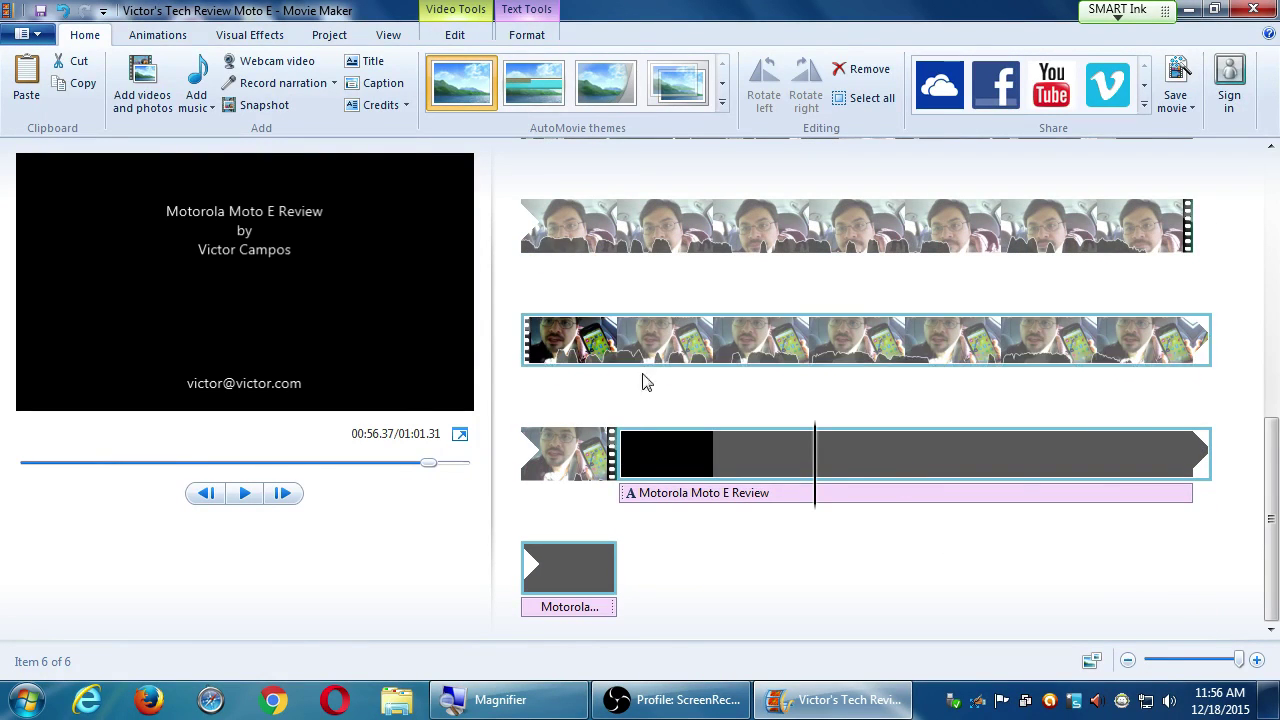
pyautogui.scroll(1, 645, 312)
pyautogui.scroll(-1, 624, 240)
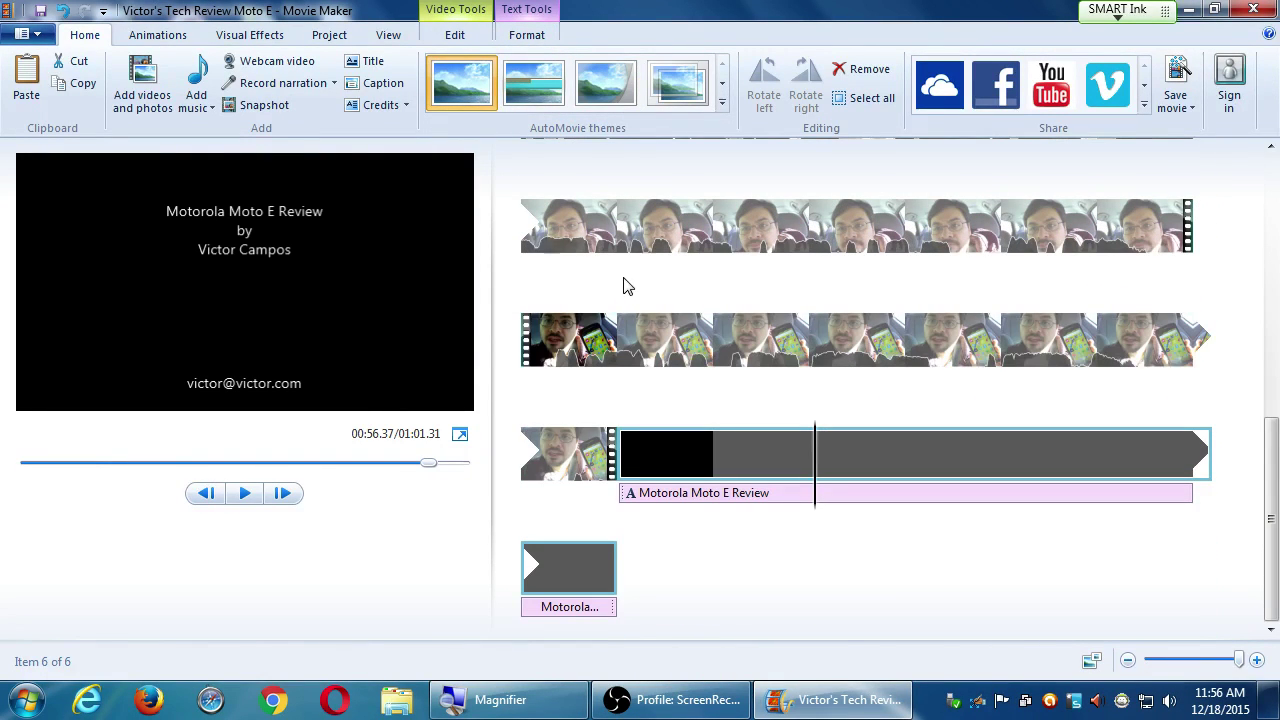
pyautogui.click(462, 112)
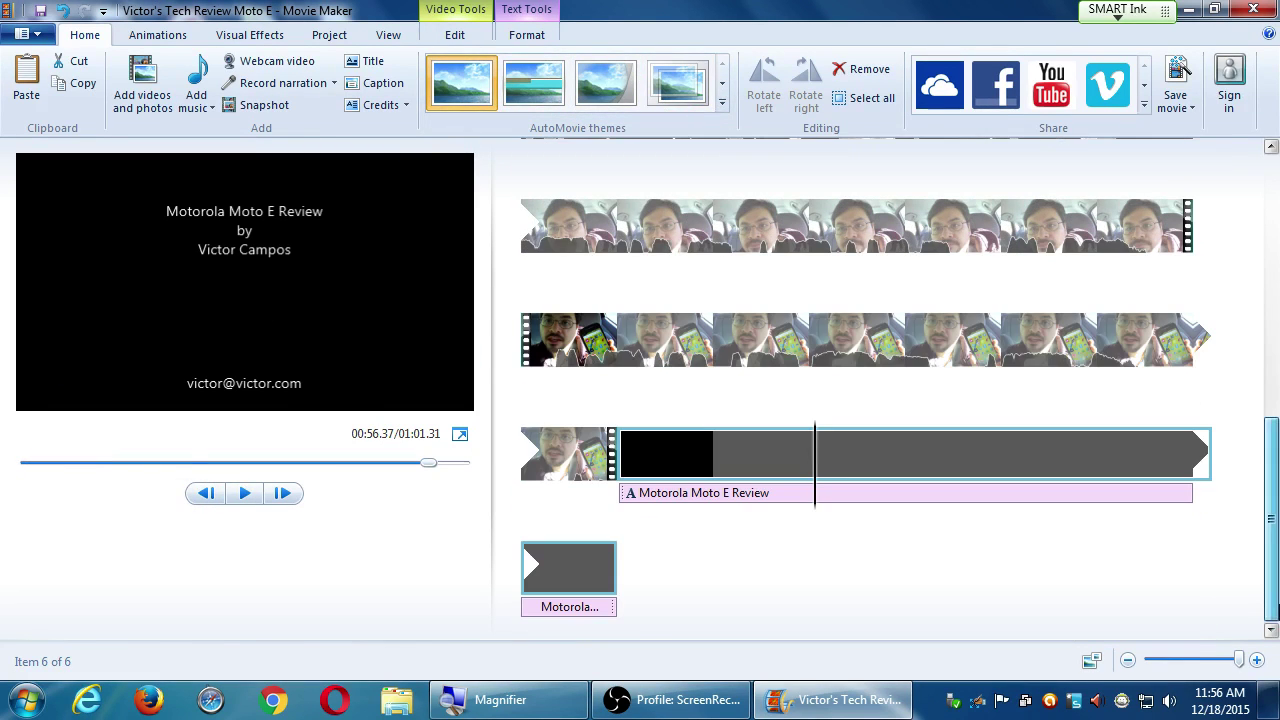
pyautogui.click(655, 470)
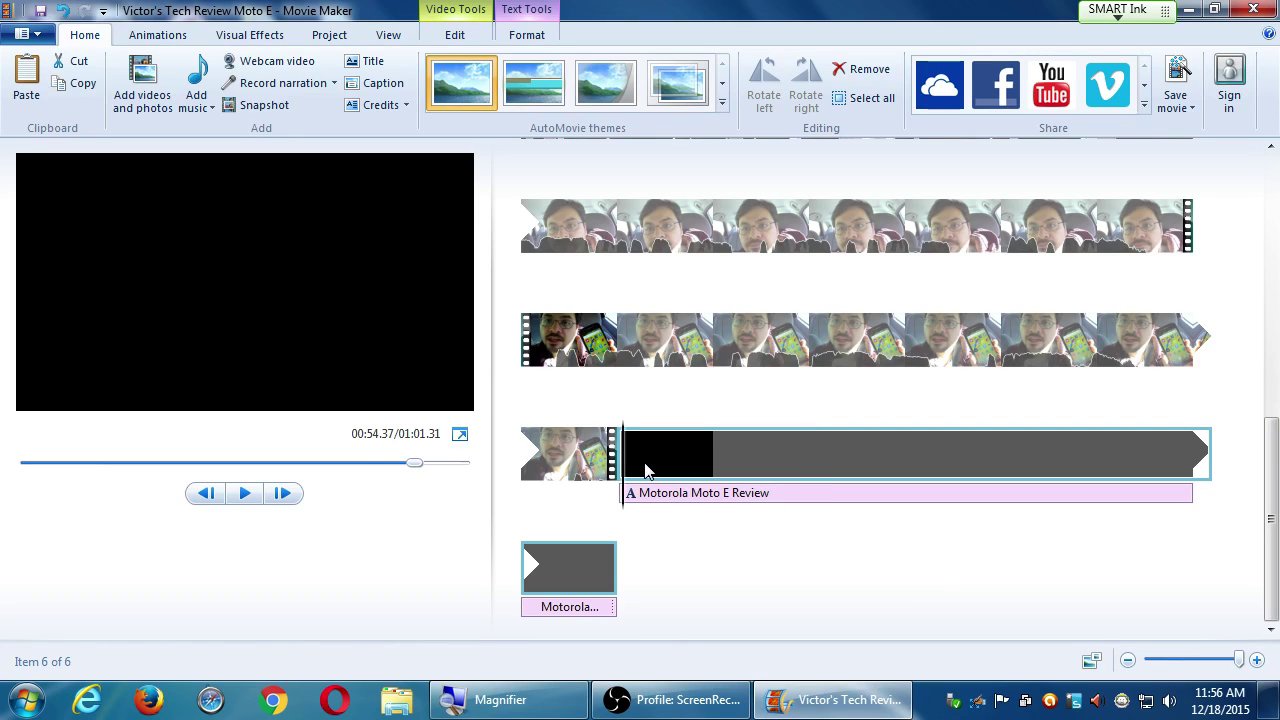
# Try a 6.31-second credits duration, undo it, then set 7.61 seconds.
pyautogui.click(475, 40)
pyautogui.click(400, 97)
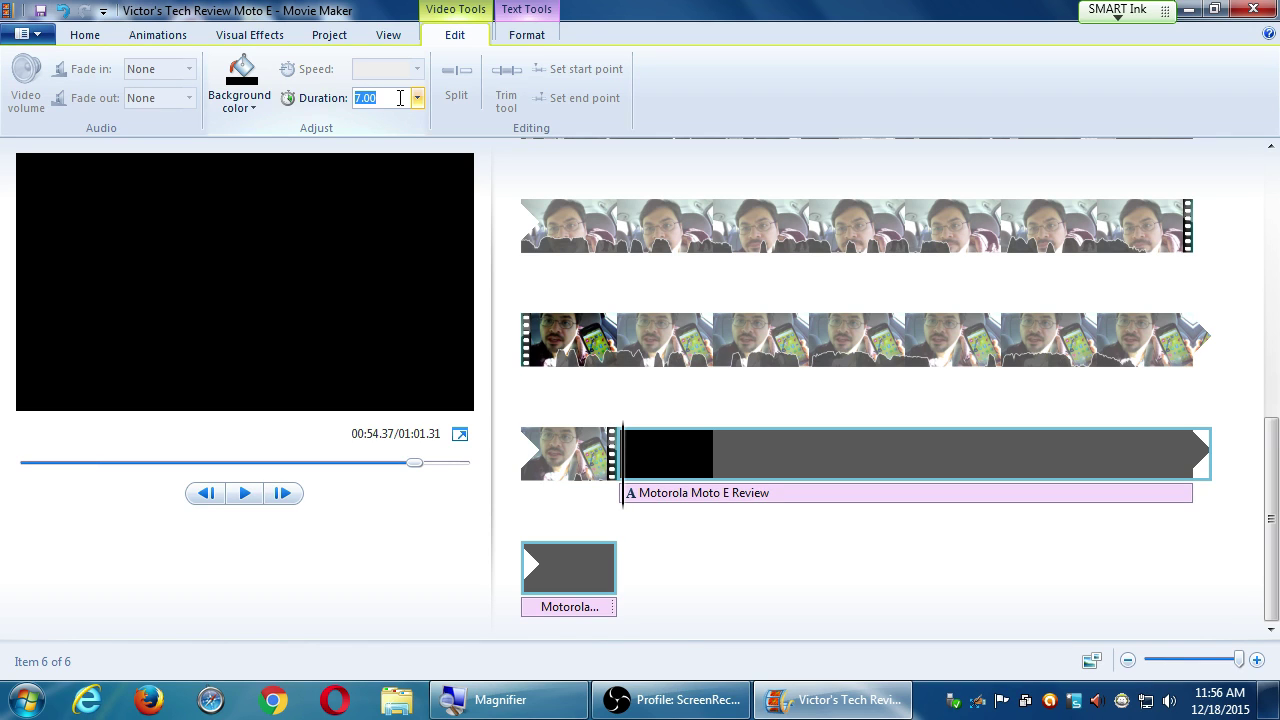
pyautogui.write('6.31')
pyautogui.press('Return')
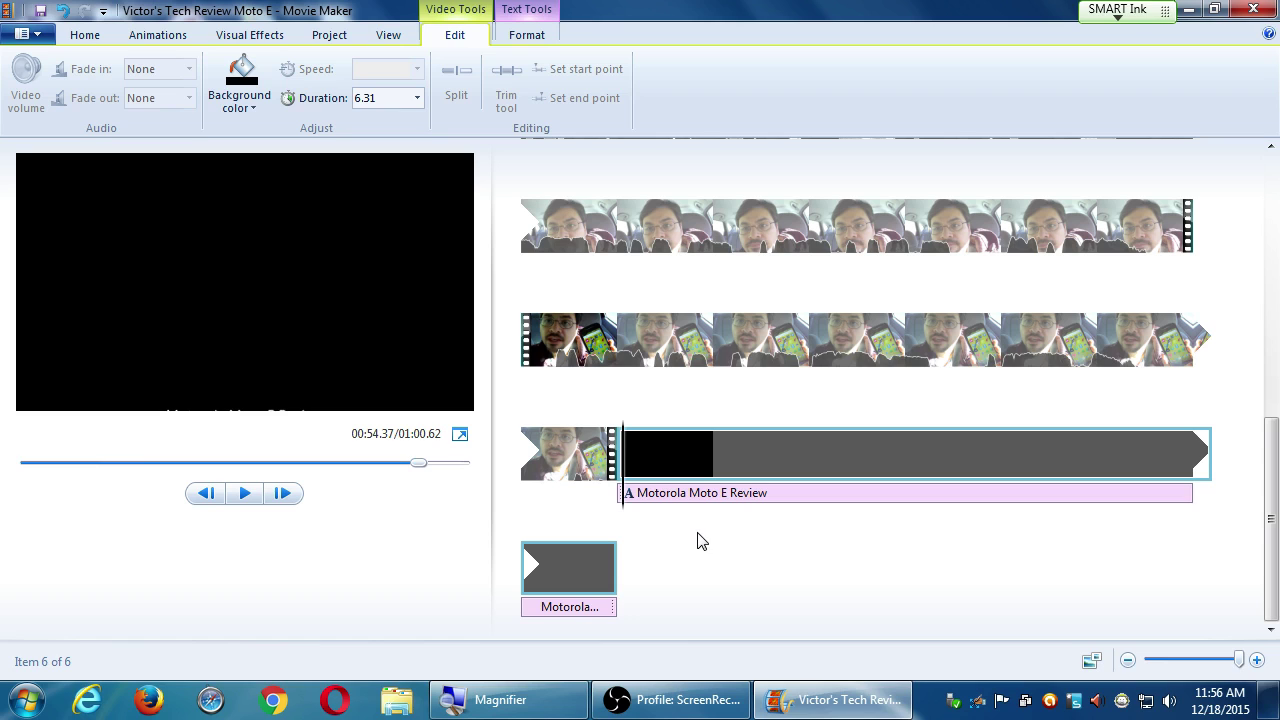
pyautogui.hotkey('ctrl', 'z')
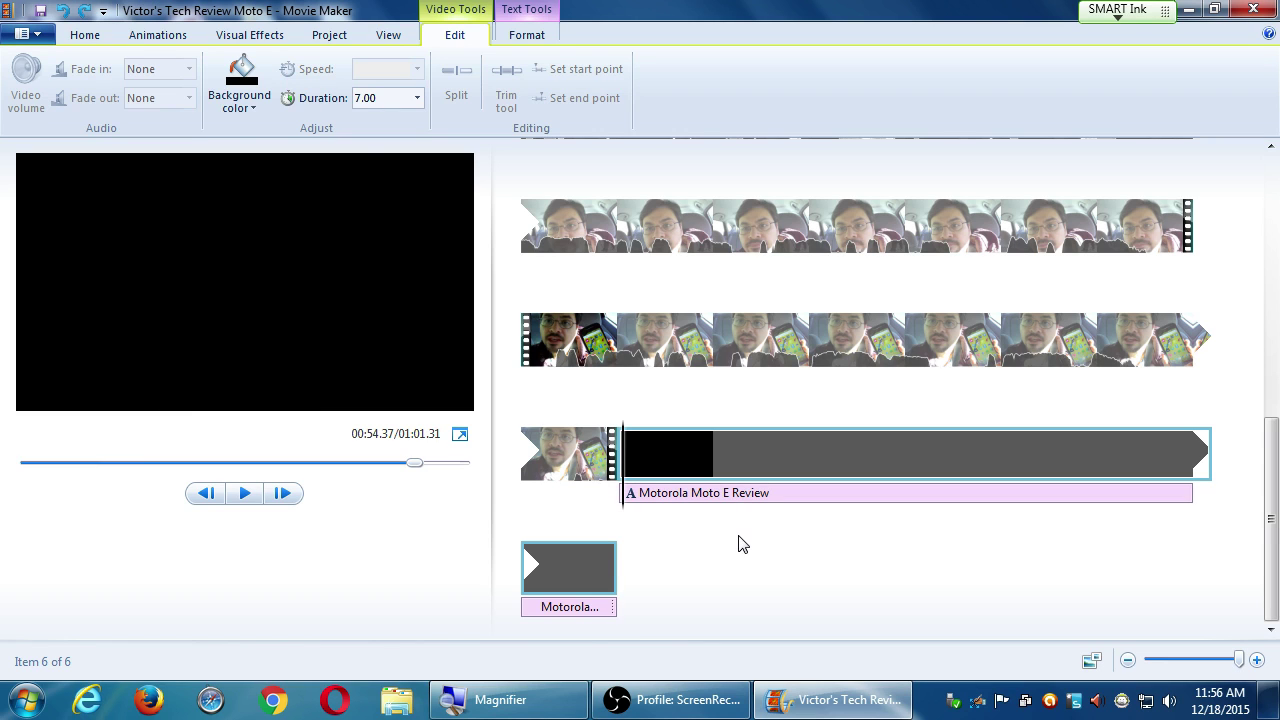
pyautogui.click(381, 98)
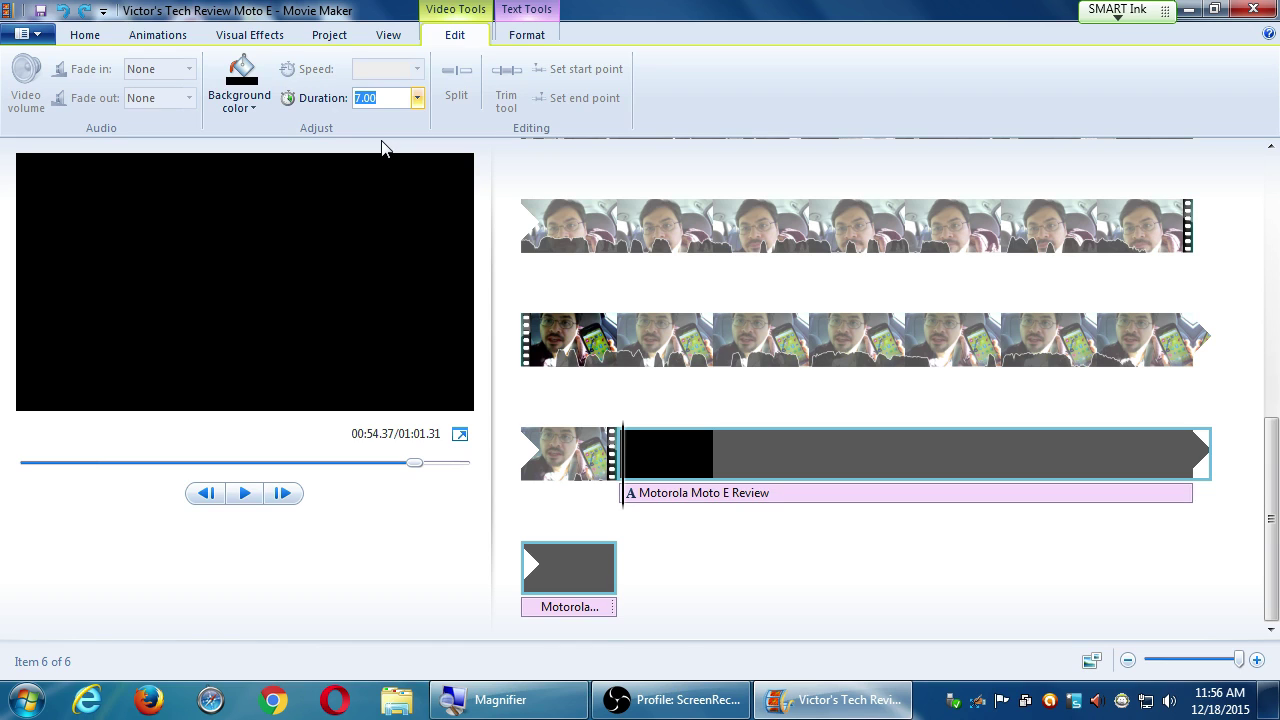
pyautogui.write('7.61')
pyautogui.press('Return')
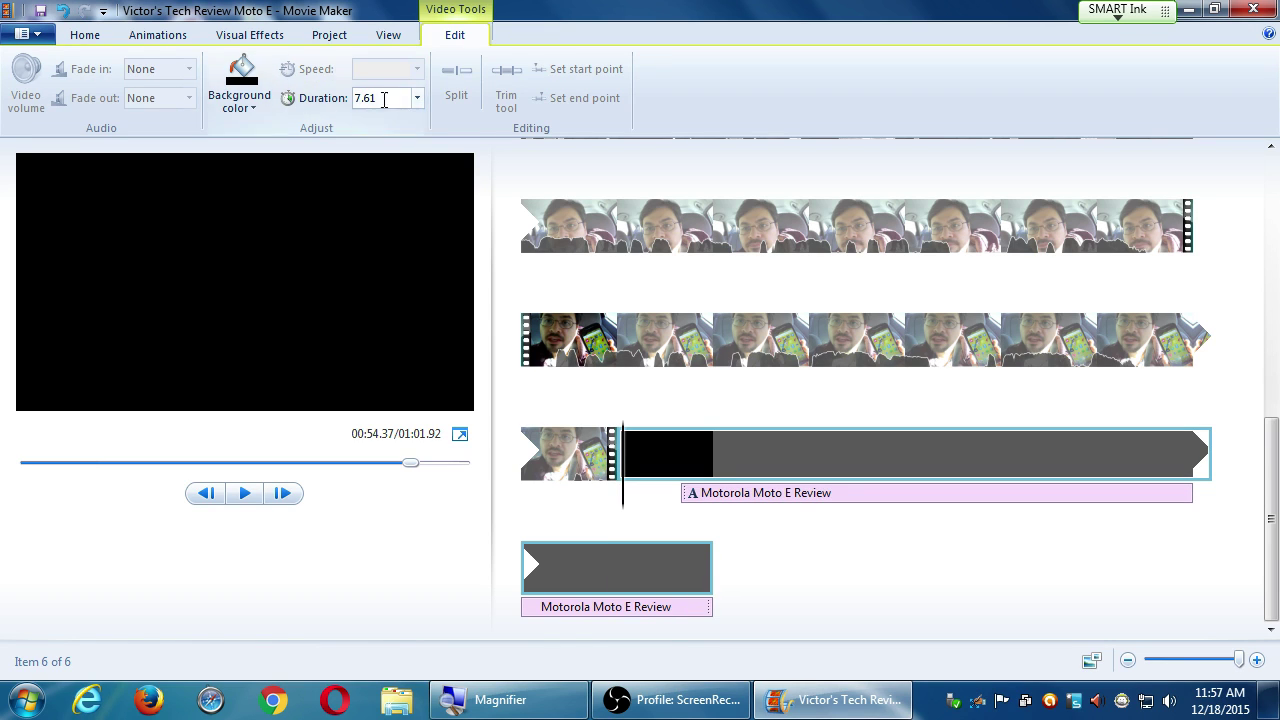
# Adjust the credits duration to 7.69, then settle on 6.70 seconds.
pyautogui.click(386, 97)
pyautogui.press('End')
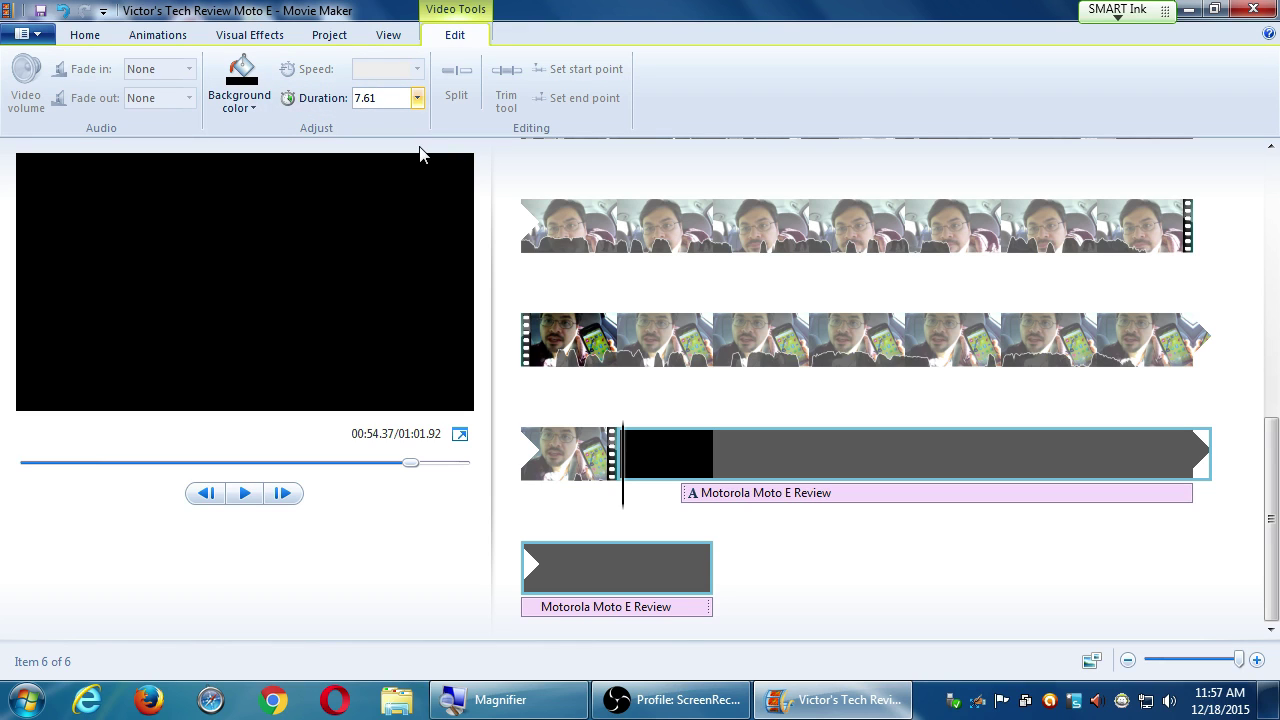
pyautogui.write('9')
pyautogui.press('Return')
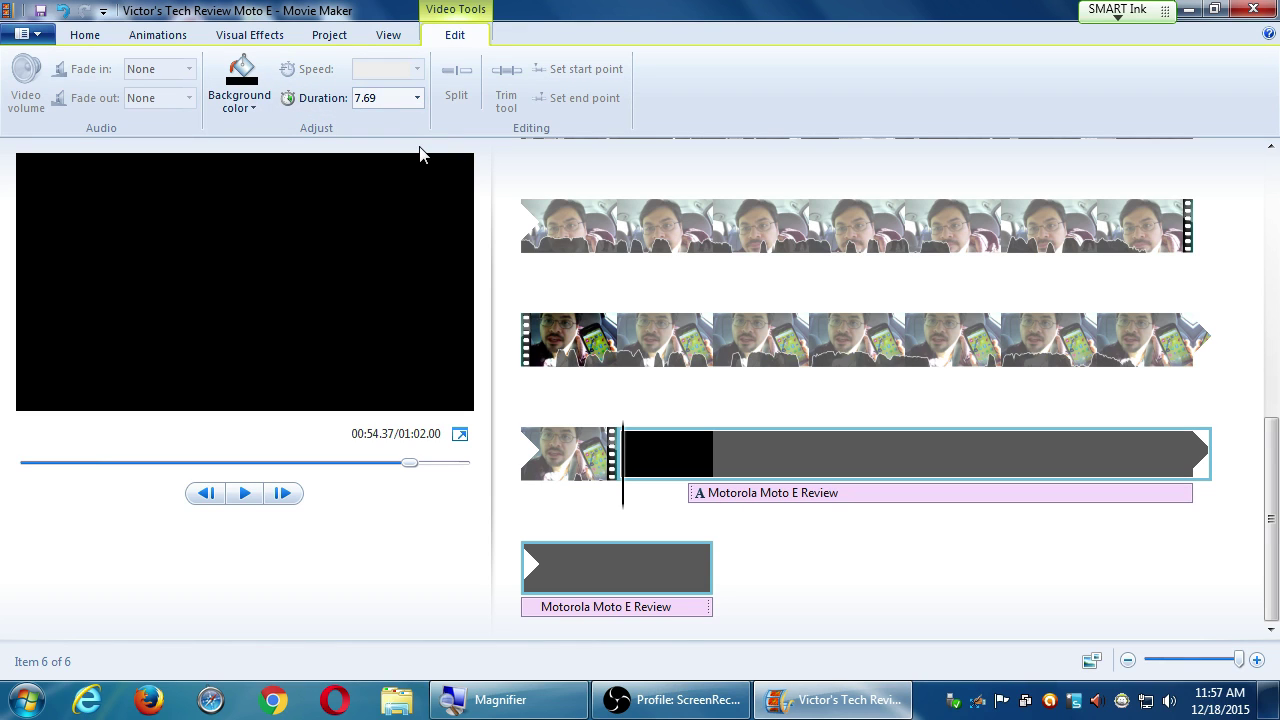
pyautogui.click(391, 97)
pyautogui.press('End')
pyautogui.press('BackSpace')
pyautogui.press('BackSpace')
pyautogui.write('70')
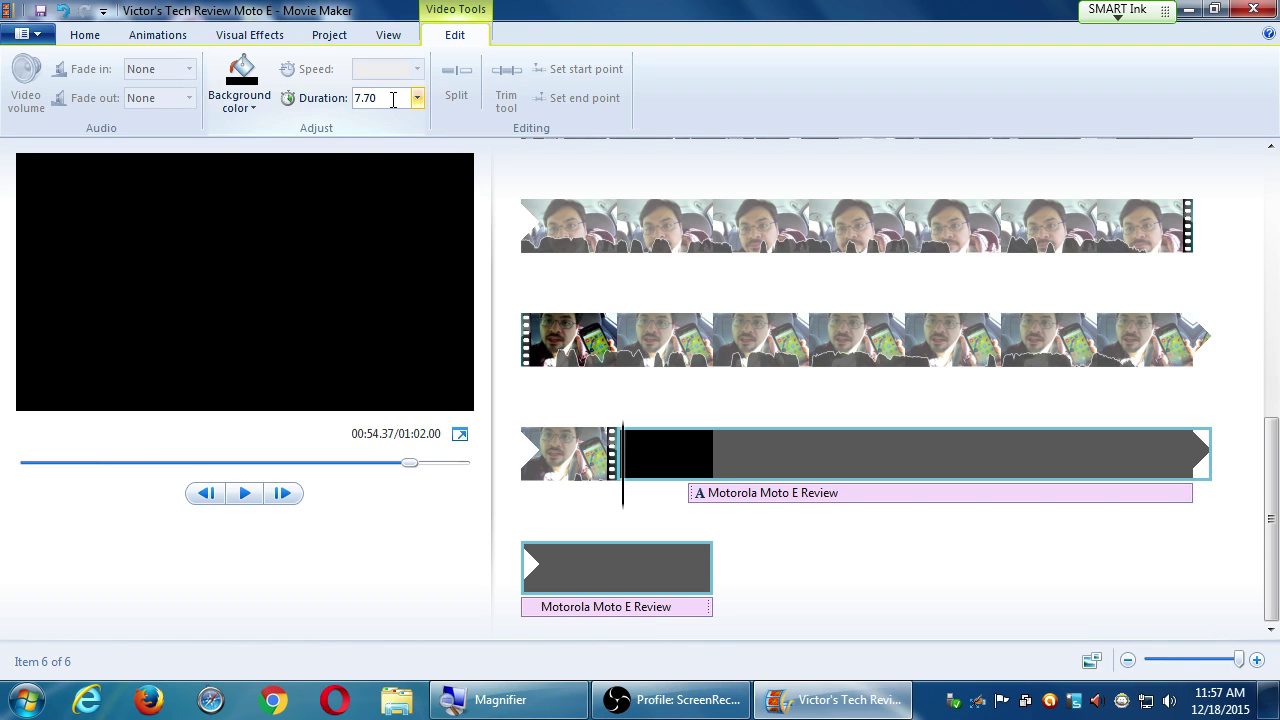
pyautogui.hotkey('shift', 'Home')
pyautogui.write('6')
pyautogui.press('Return')
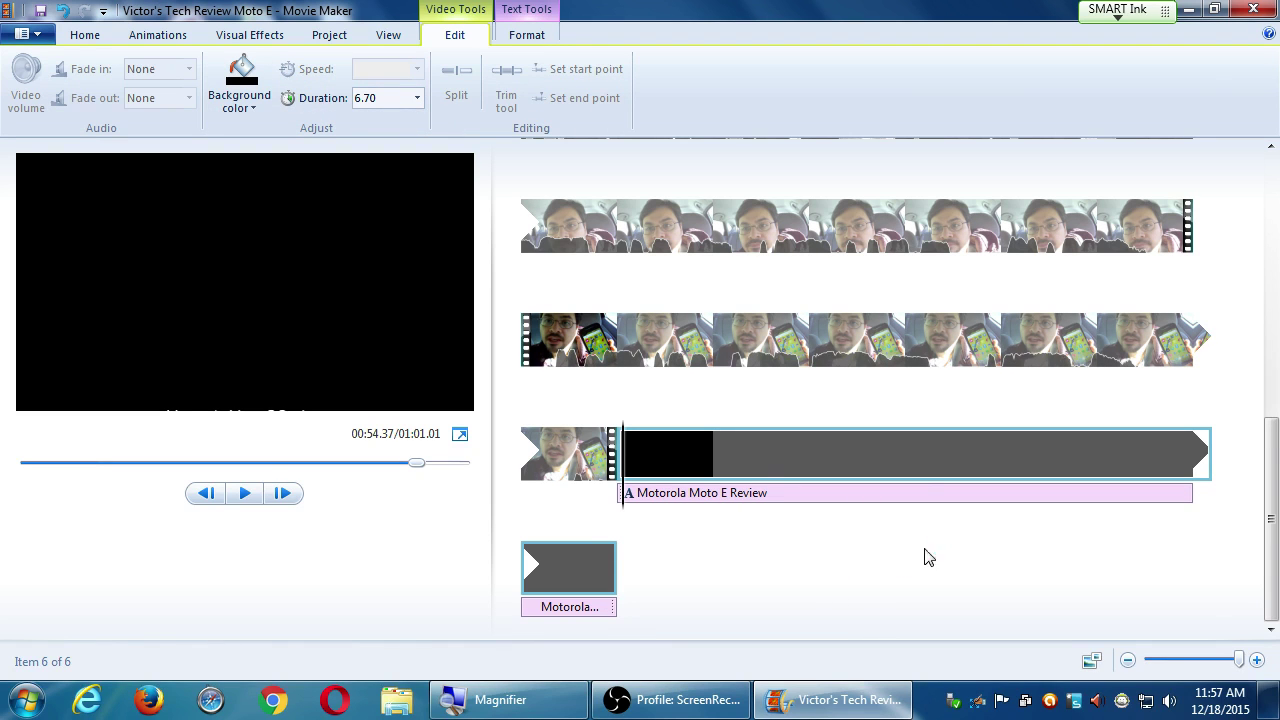
pyautogui.scroll(10, 923, 554)
pyautogui.click(580, 191)
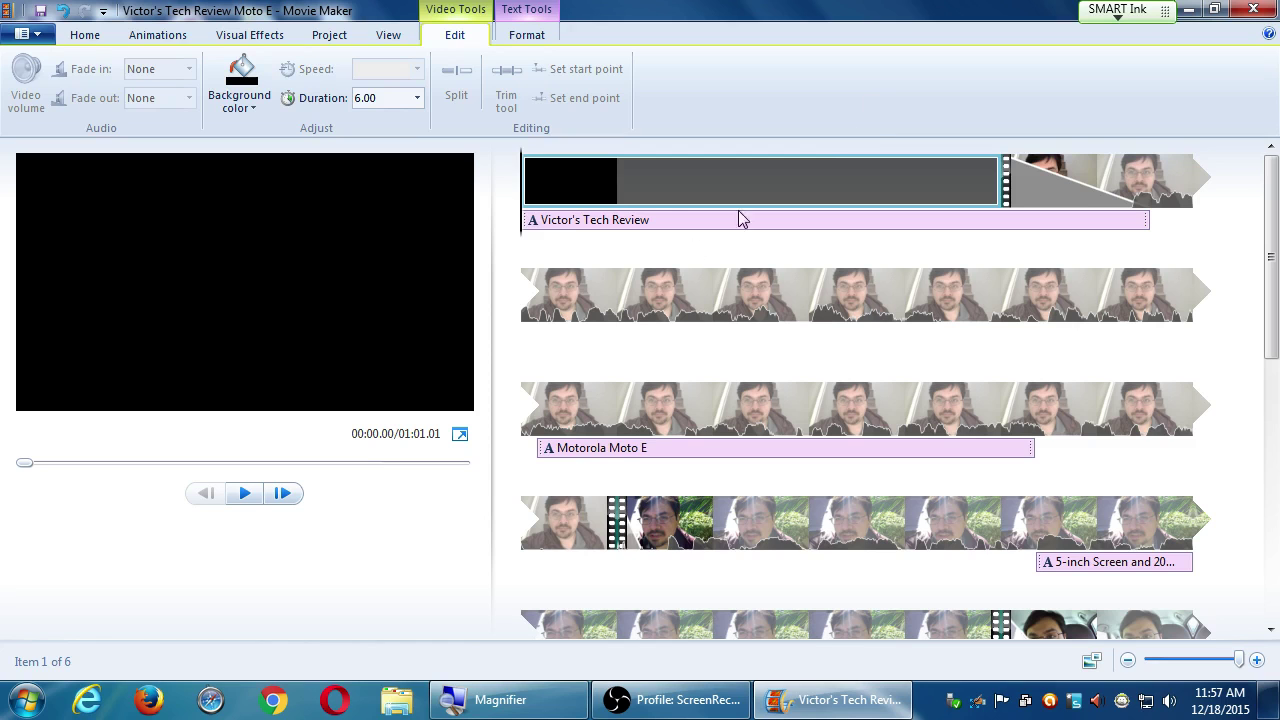
pyautogui.click(651, 295)
pyautogui.click(894, 522)
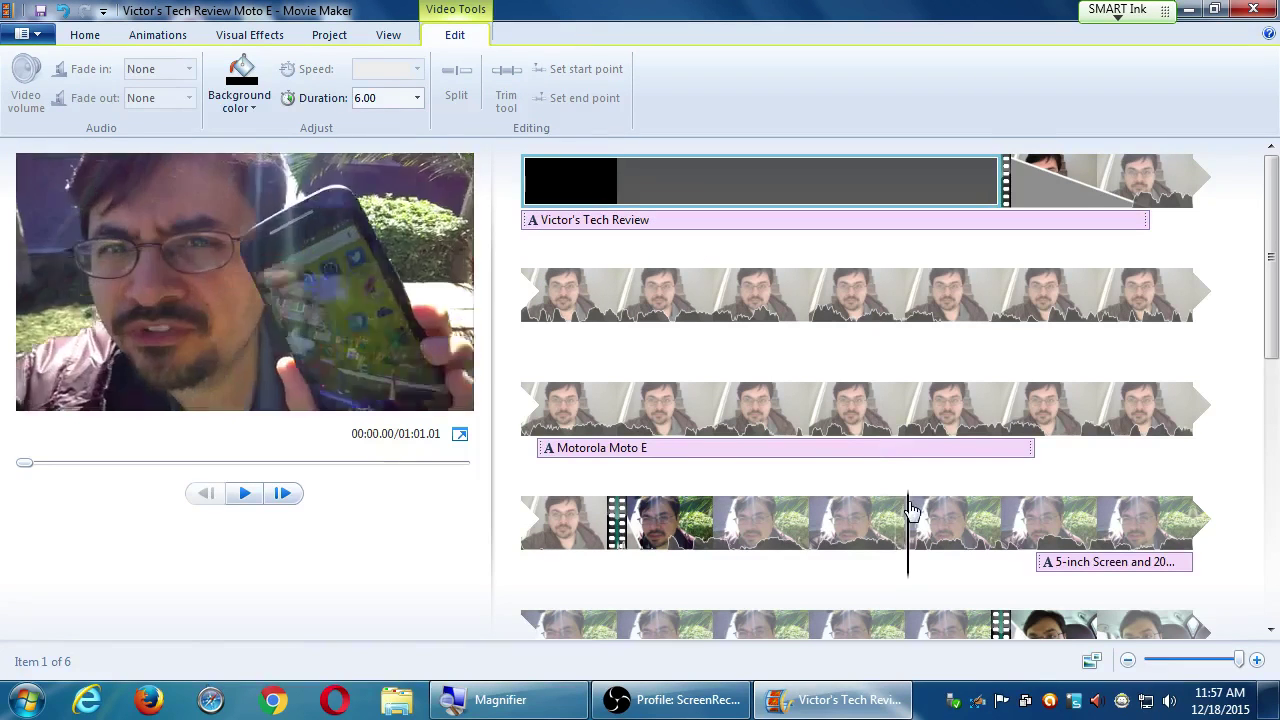
pyautogui.click(894, 410)
pyautogui.click(680, 291)
pyautogui.click(645, 220)
pyautogui.moveTo(645, 220); pyautogui.dragTo(517, 180)
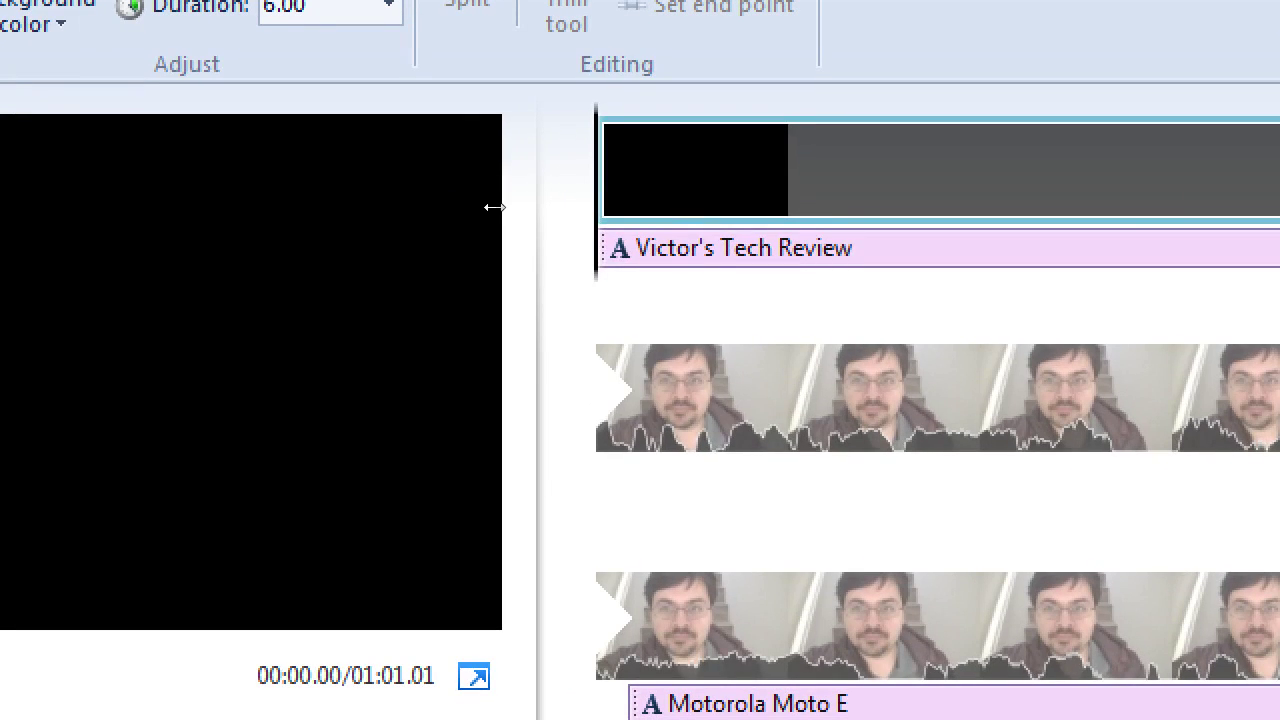
pyautogui.press('space')
pyautogui.press('Home')
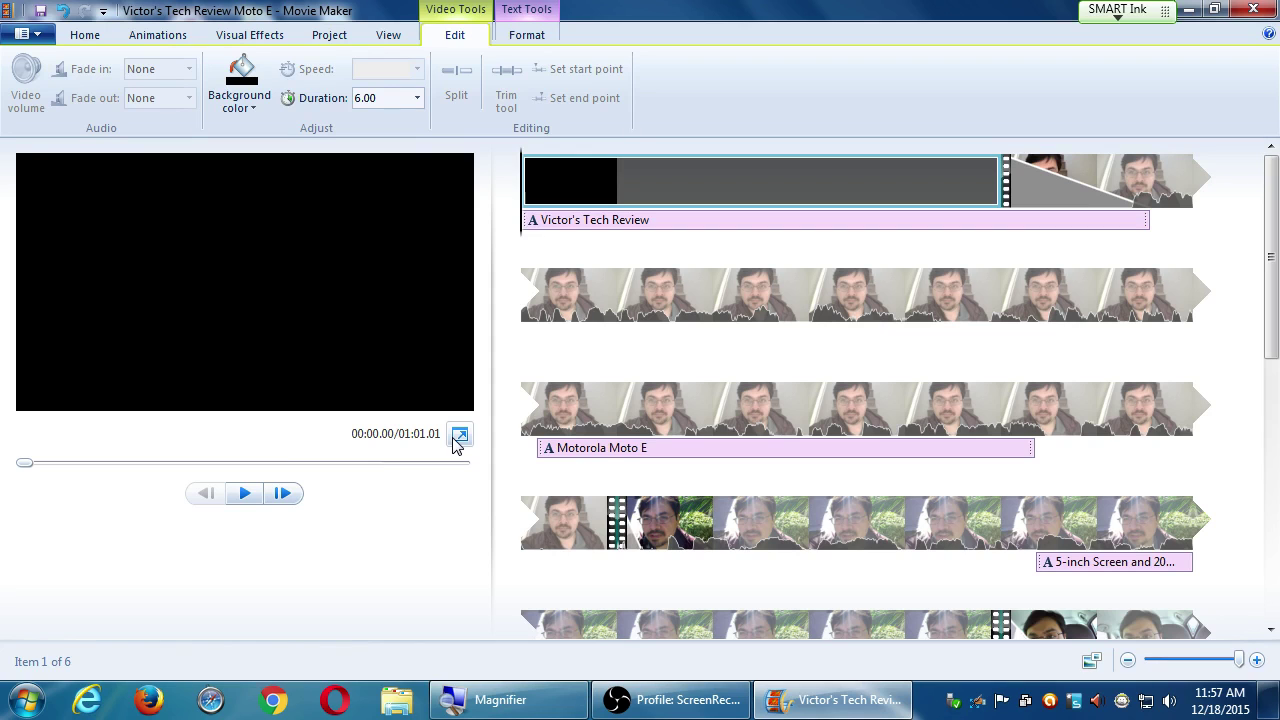
pyautogui.click(459, 435)
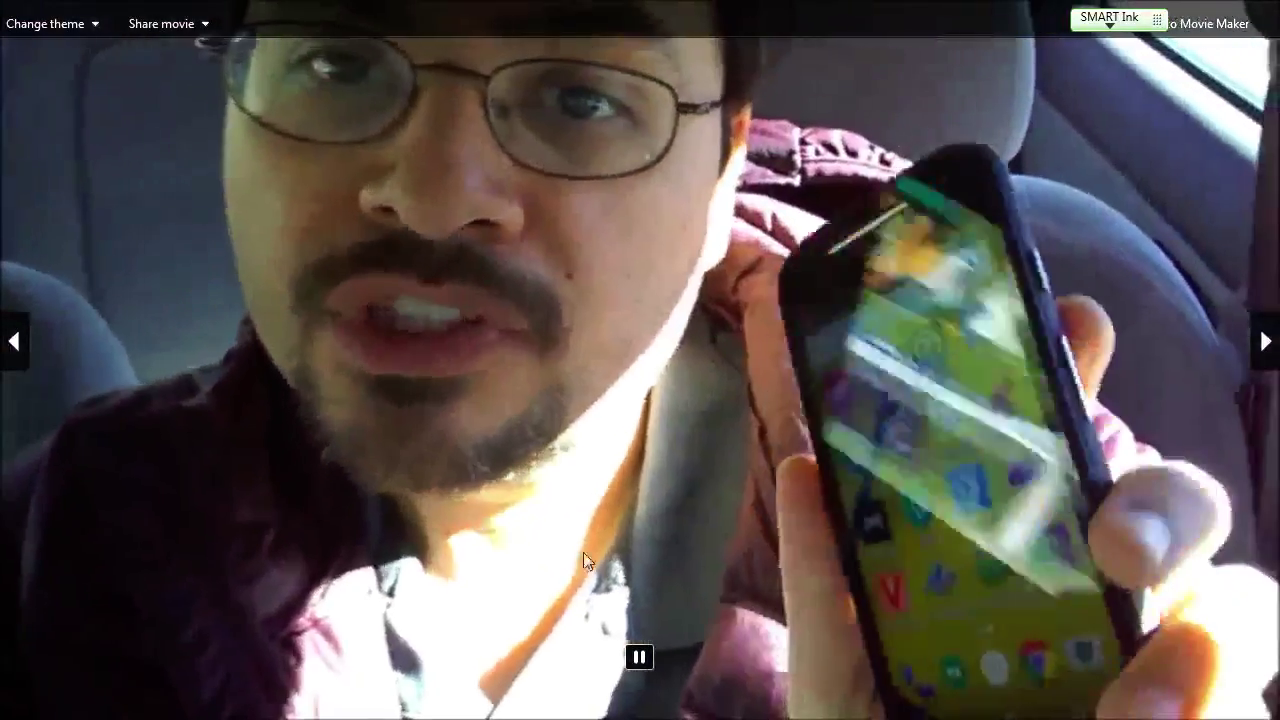
pyautogui.press('Escape')
pyautogui.press('space')
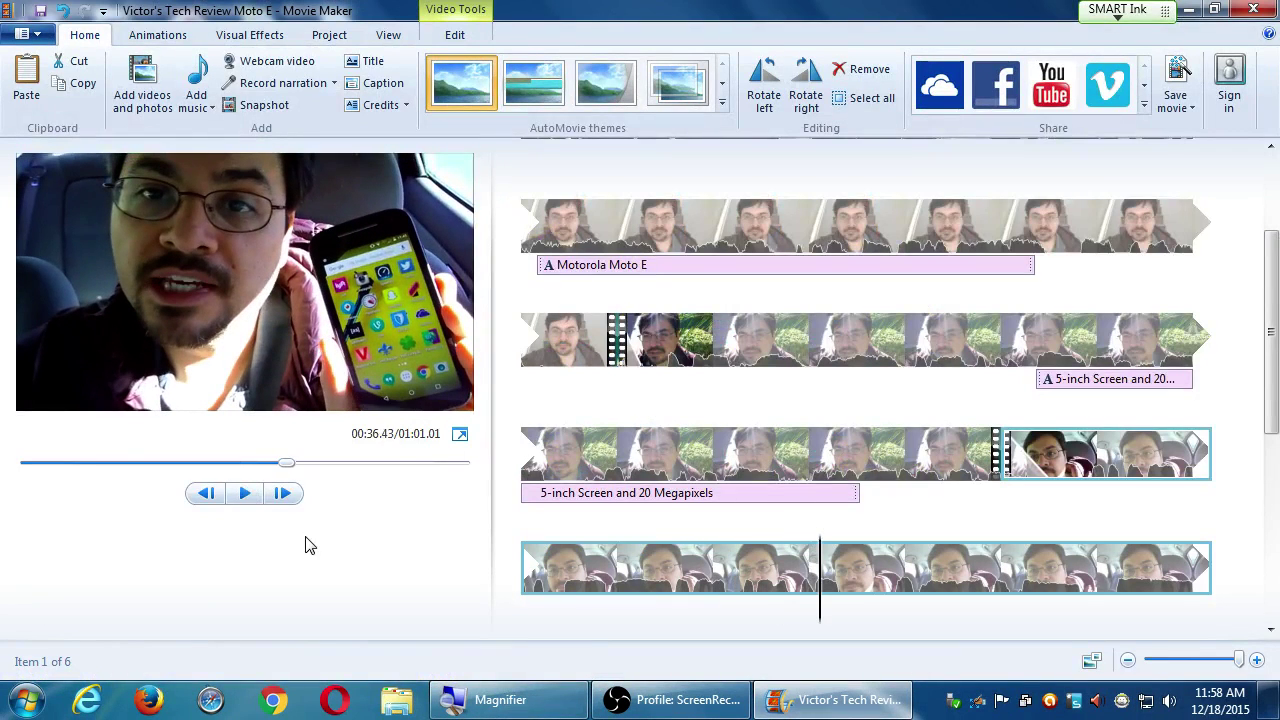
pyautogui.click(459, 434)
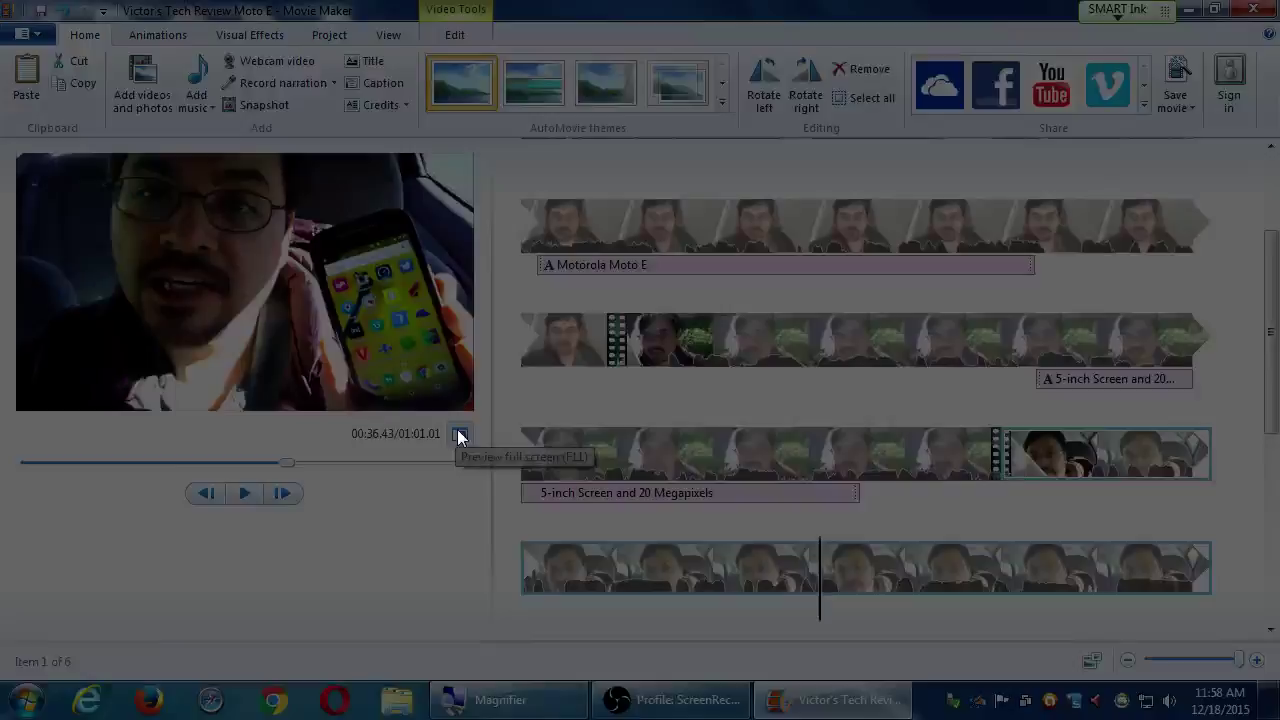
pyautogui.press('Escape')
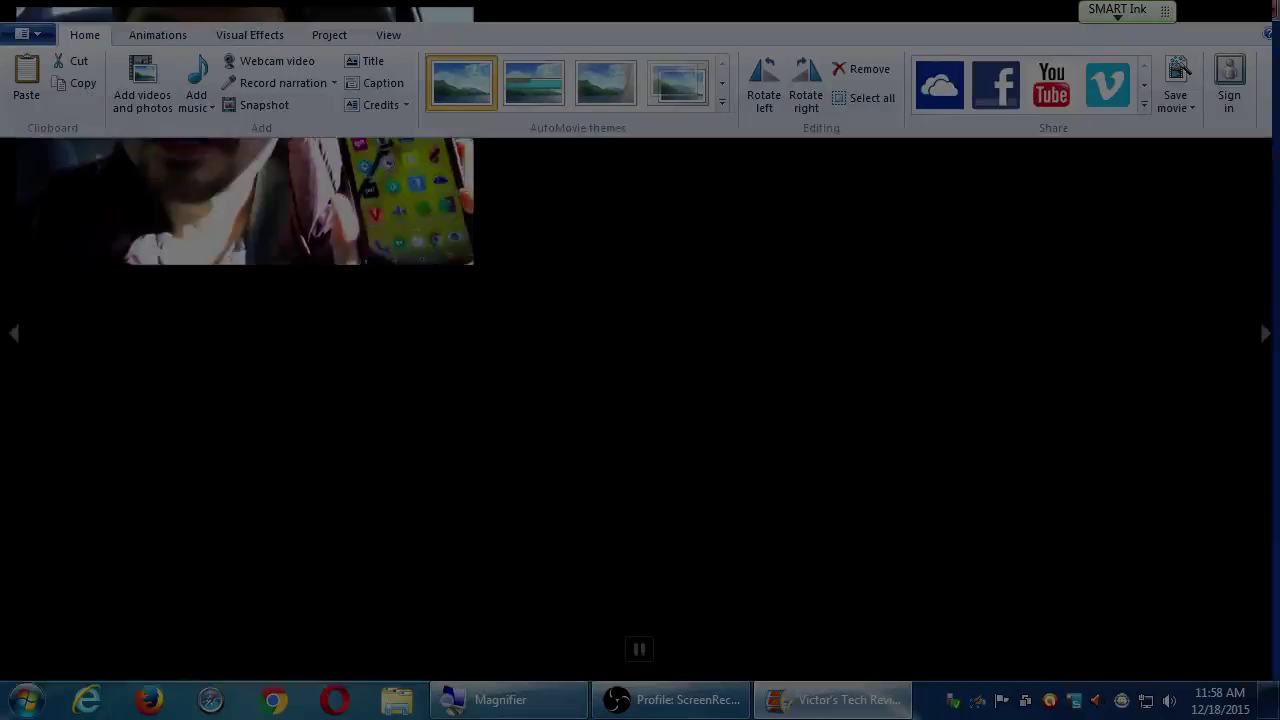
pyautogui.click(241, 498)
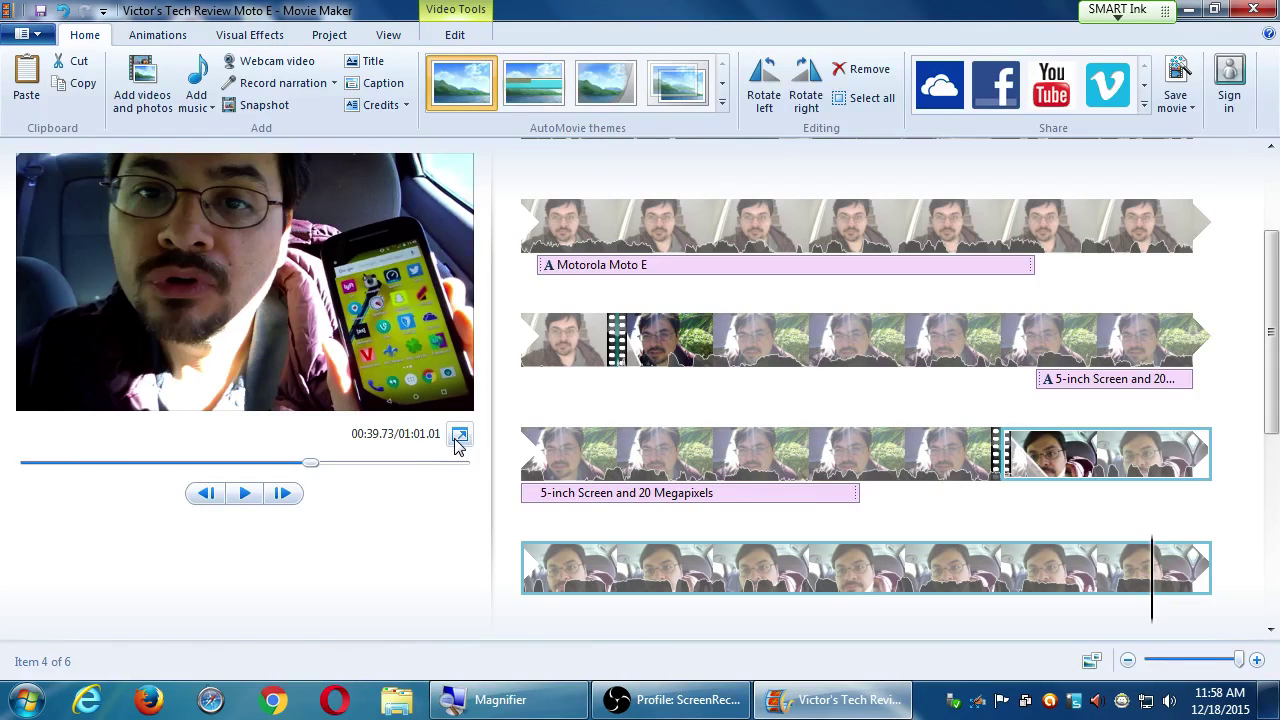
# Preview the third clip with its caption before adjusting volumes.
pyautogui.click(716, 568)
pyautogui.scroll(-2, 818, 598)
pyautogui.scroll(-3, 818, 598)
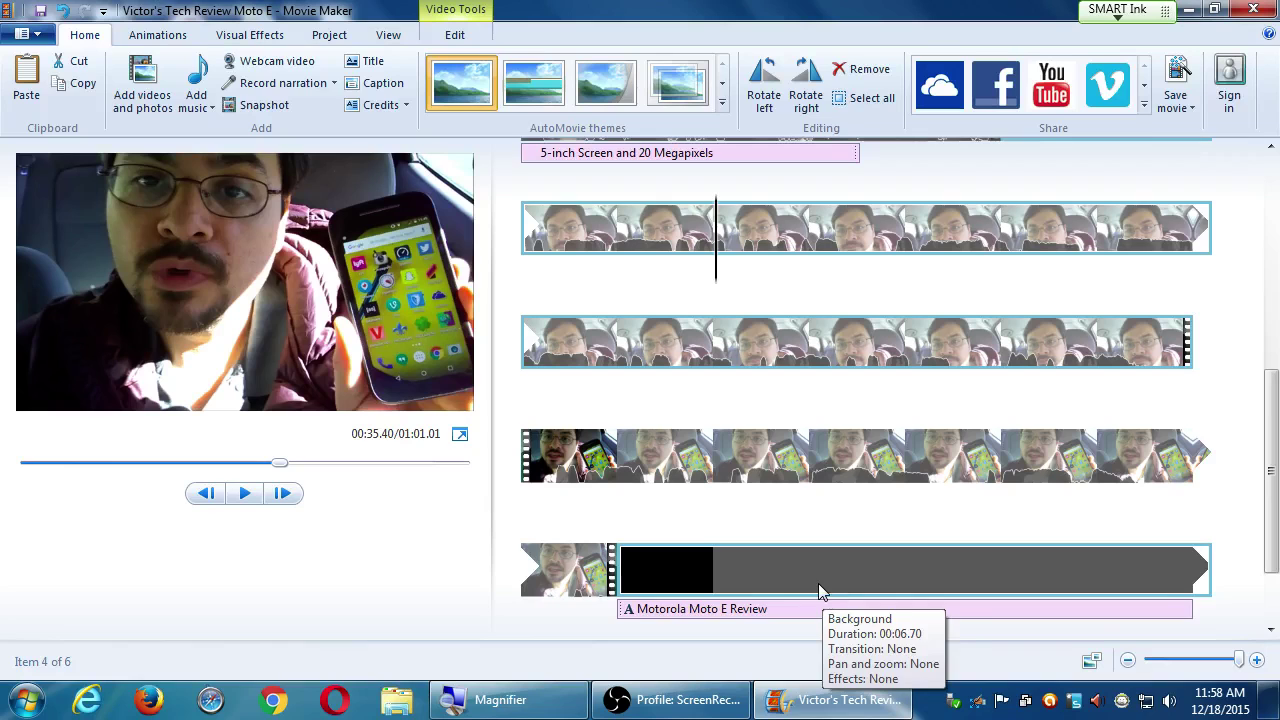
pyautogui.scroll(-1, 823, 598)
pyautogui.scroll(1, 823, 597)
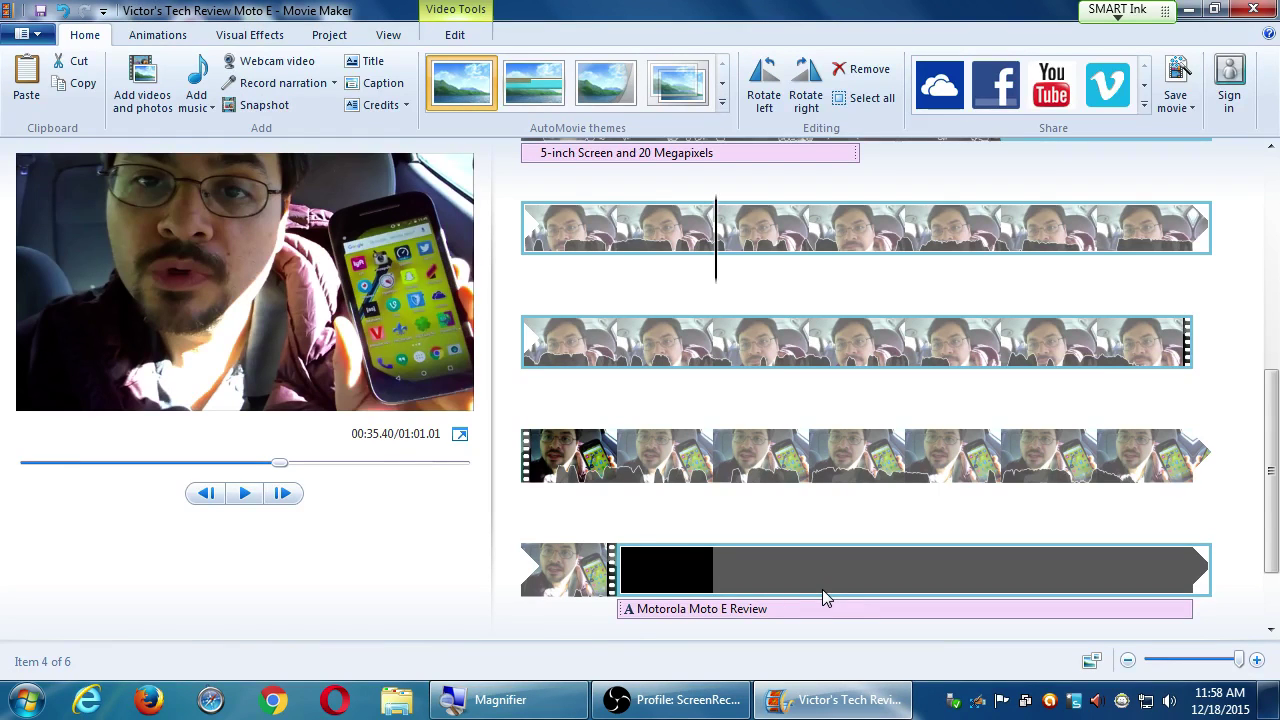
pyautogui.scroll(1, 823, 594)
pyautogui.click(825, 230)
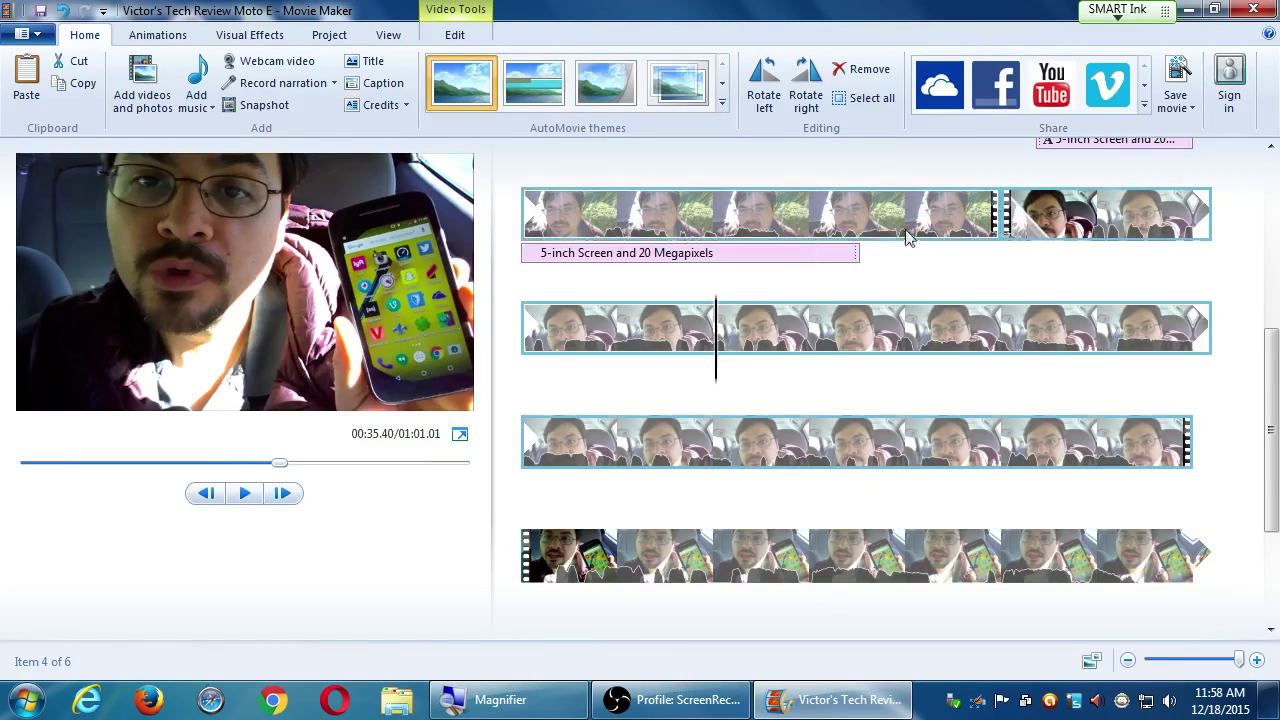
pyautogui.press('space')
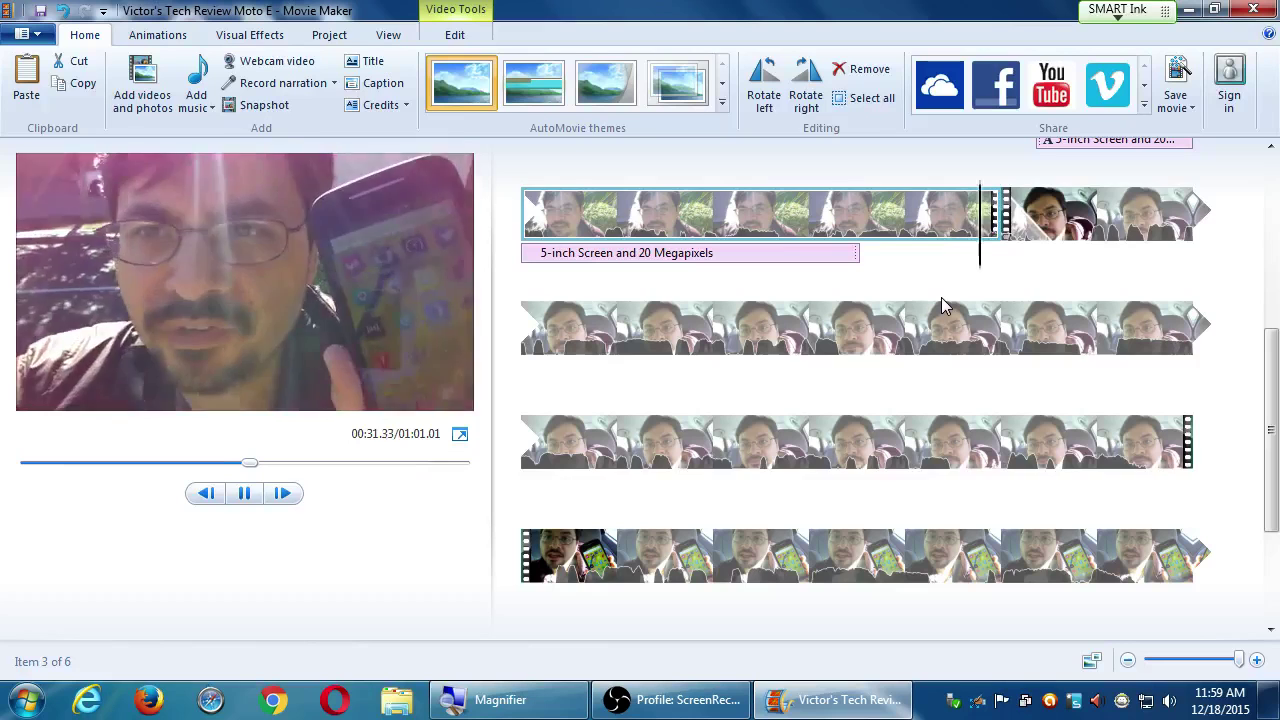
pyautogui.press('space')
# Lower the fourth clip's video volume and play it back to check.
pyautogui.click(1007, 215)
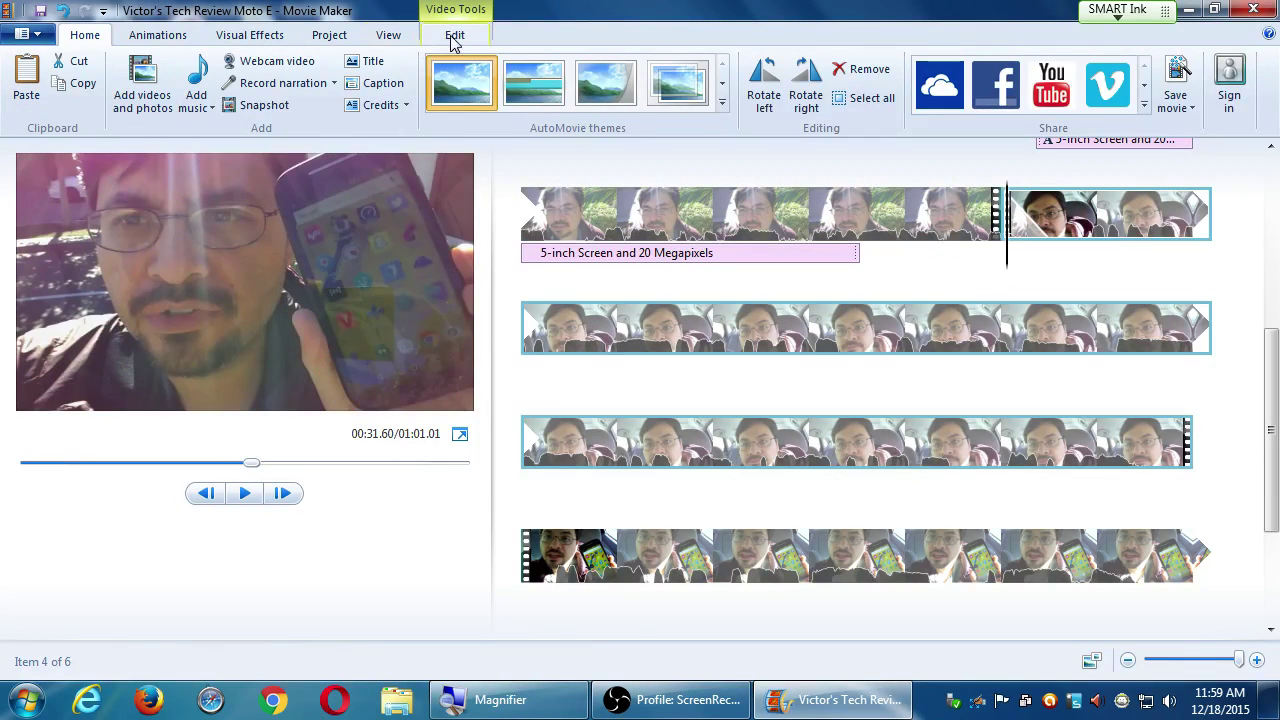
pyautogui.click(455, 35)
pyautogui.click(26, 82)
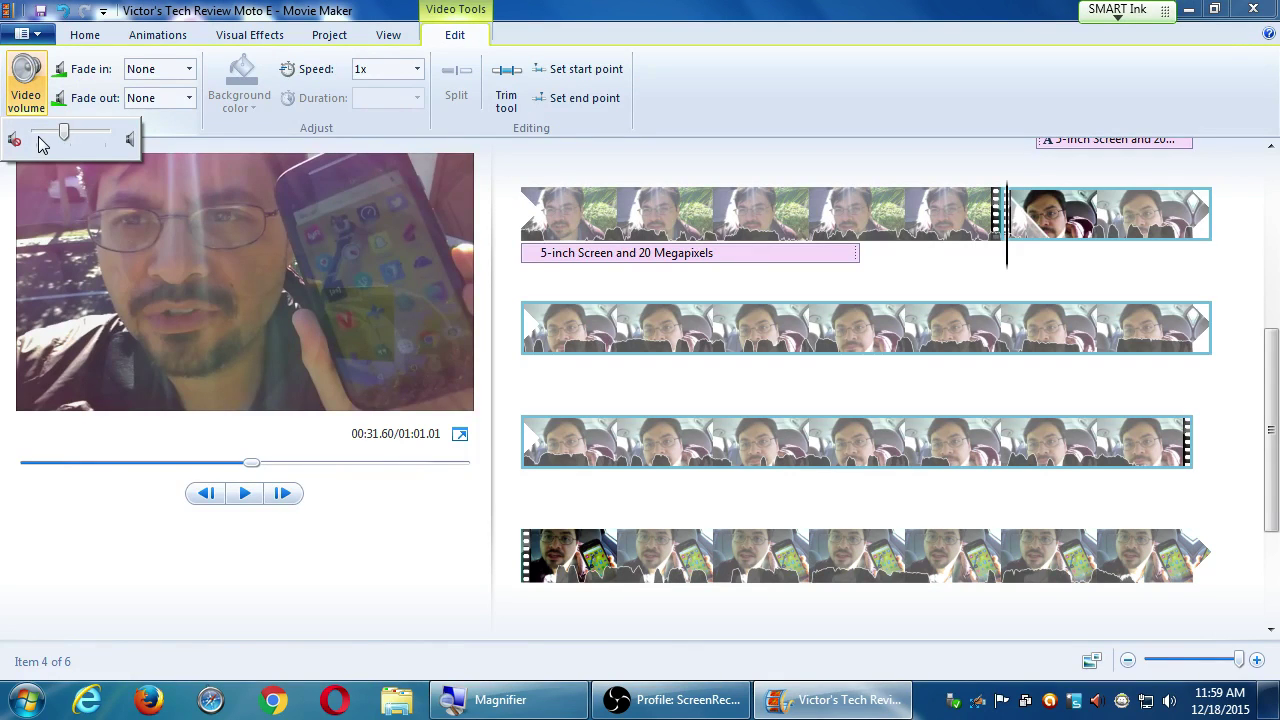
pyautogui.moveTo(60, 141); pyautogui.dragTo(53, 141)
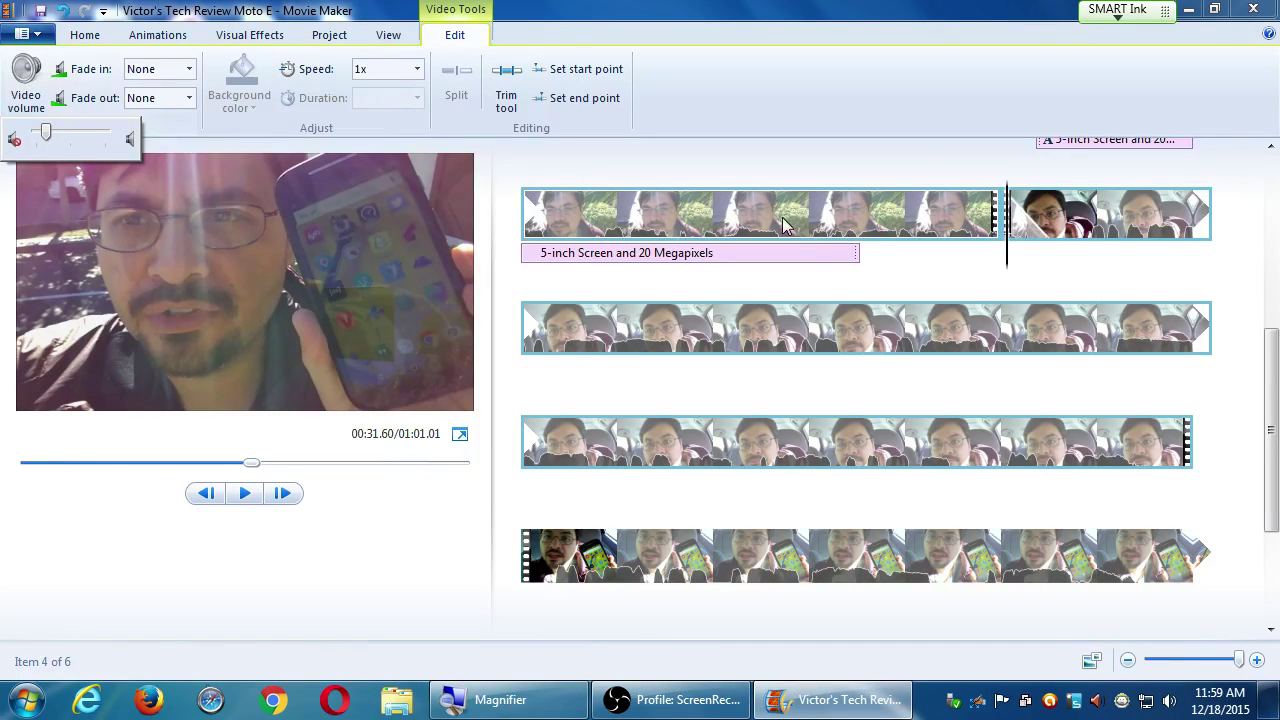
pyautogui.click(820, 253)
pyautogui.press('space')
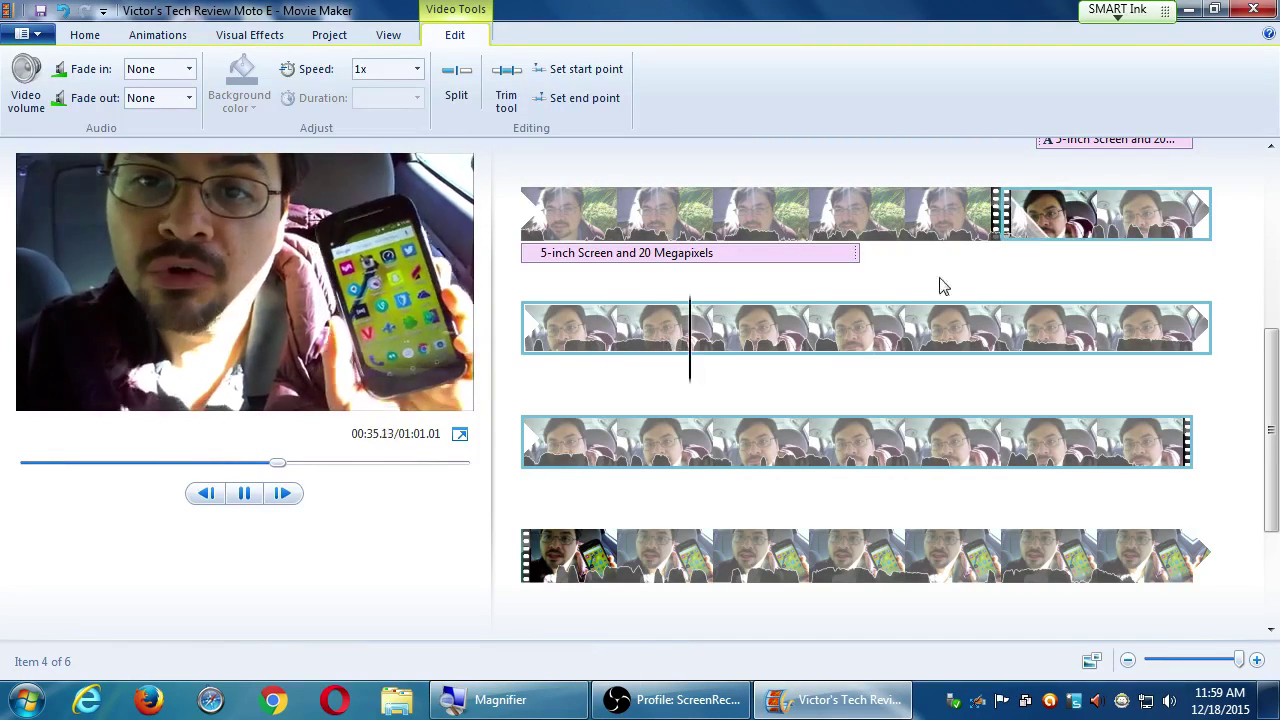
pyautogui.press('space')
# Turn the fifth clip's video volume down slightly and replay it to check.
pyautogui.click(27, 90)
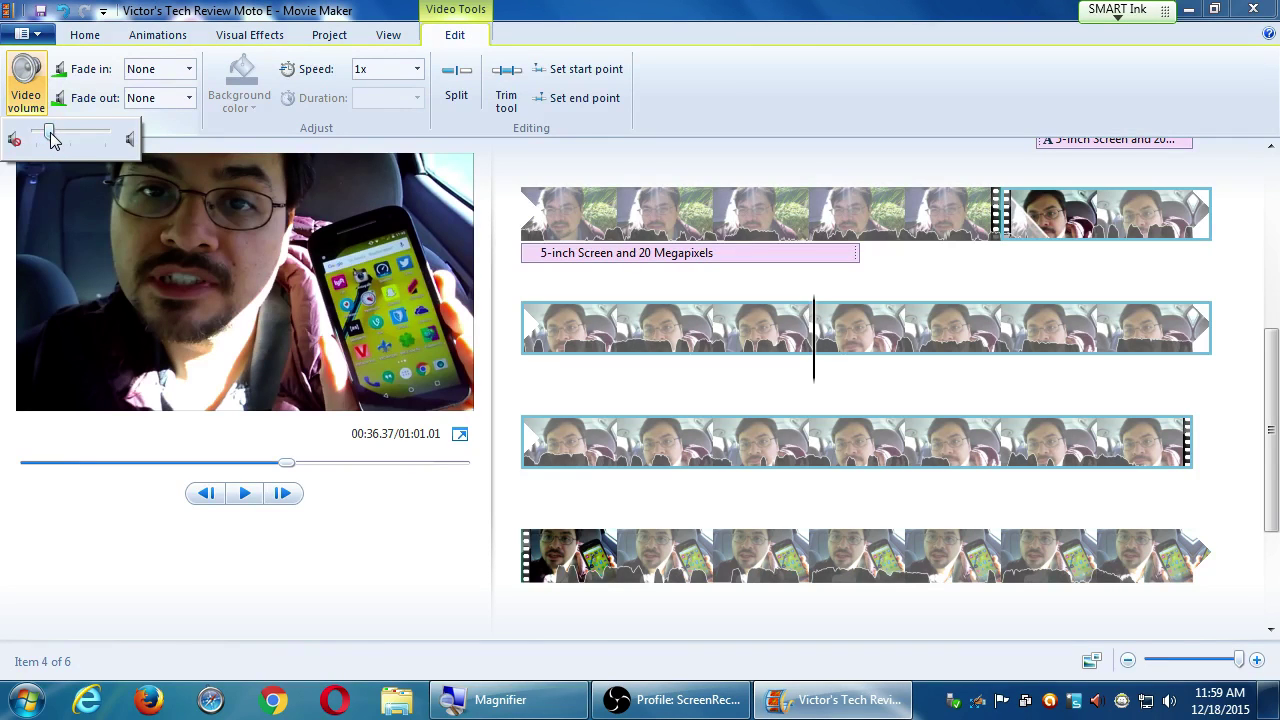
pyautogui.click(1036, 452)
pyautogui.press('space')
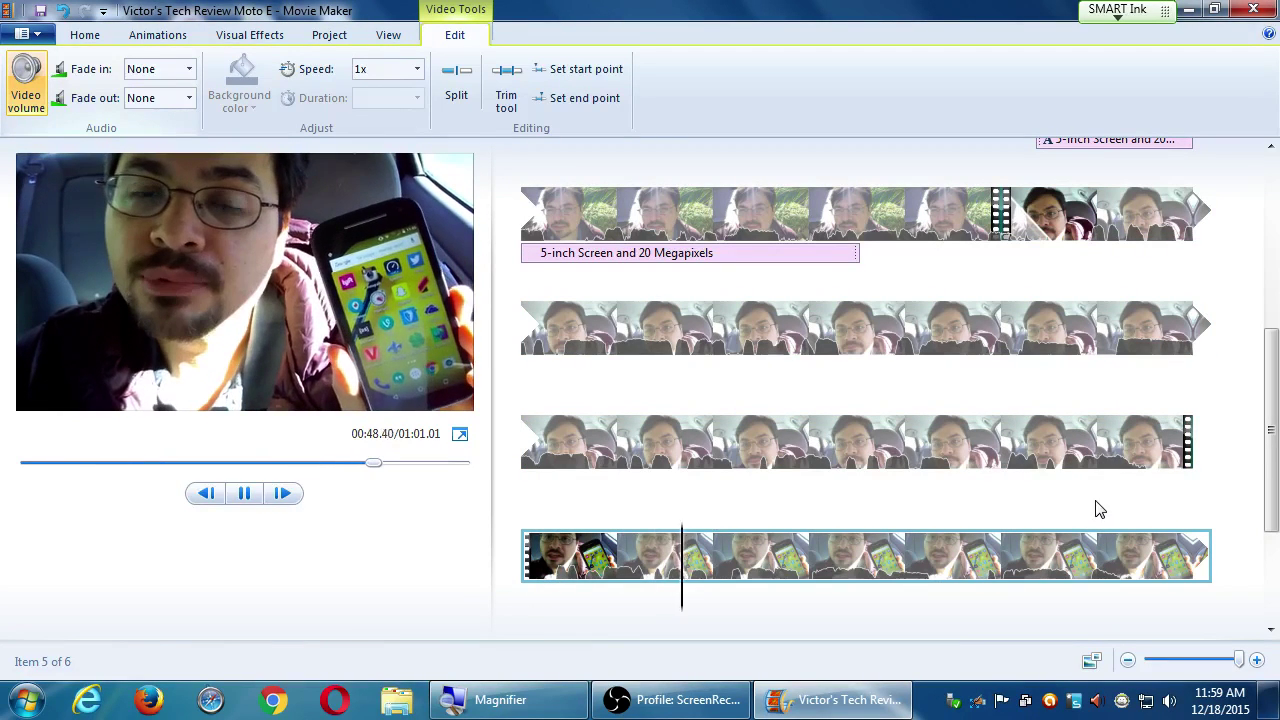
pyautogui.click(1006, 555)
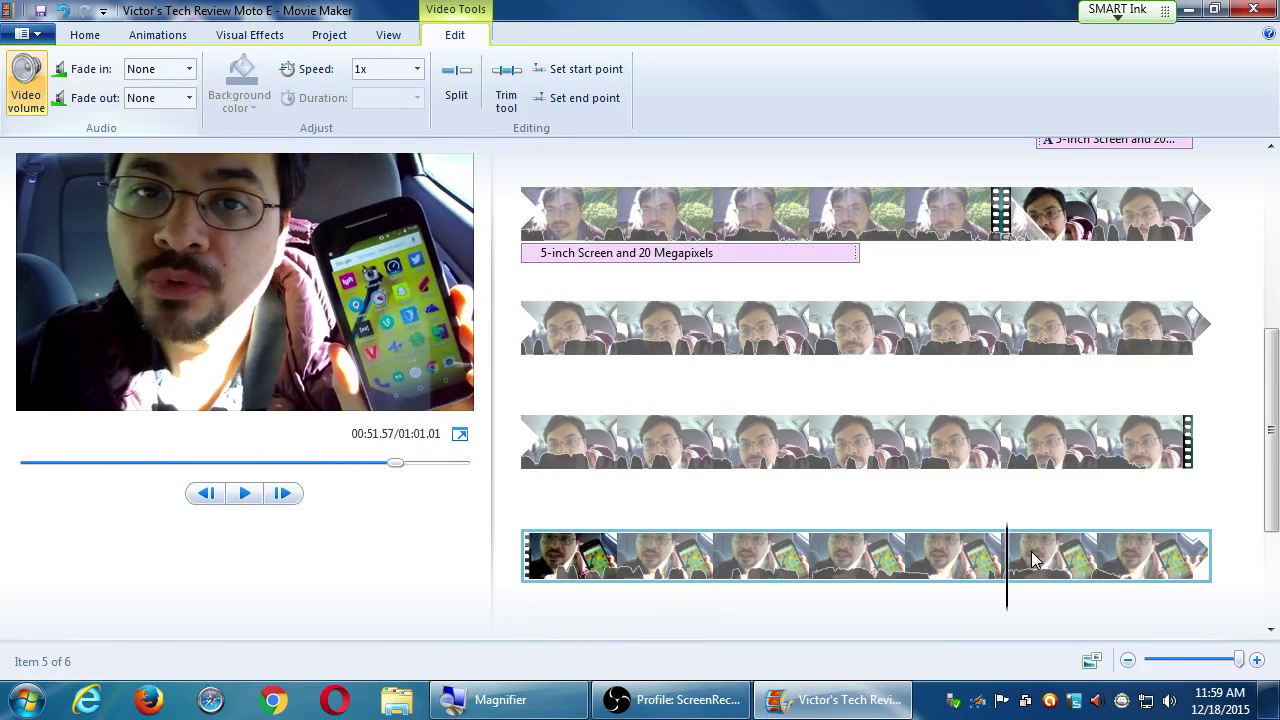
pyautogui.click(17, 108)
pyautogui.moveTo(71, 134); pyautogui.dragTo(55, 145)
pyautogui.click(908, 440)
pyautogui.press('space')
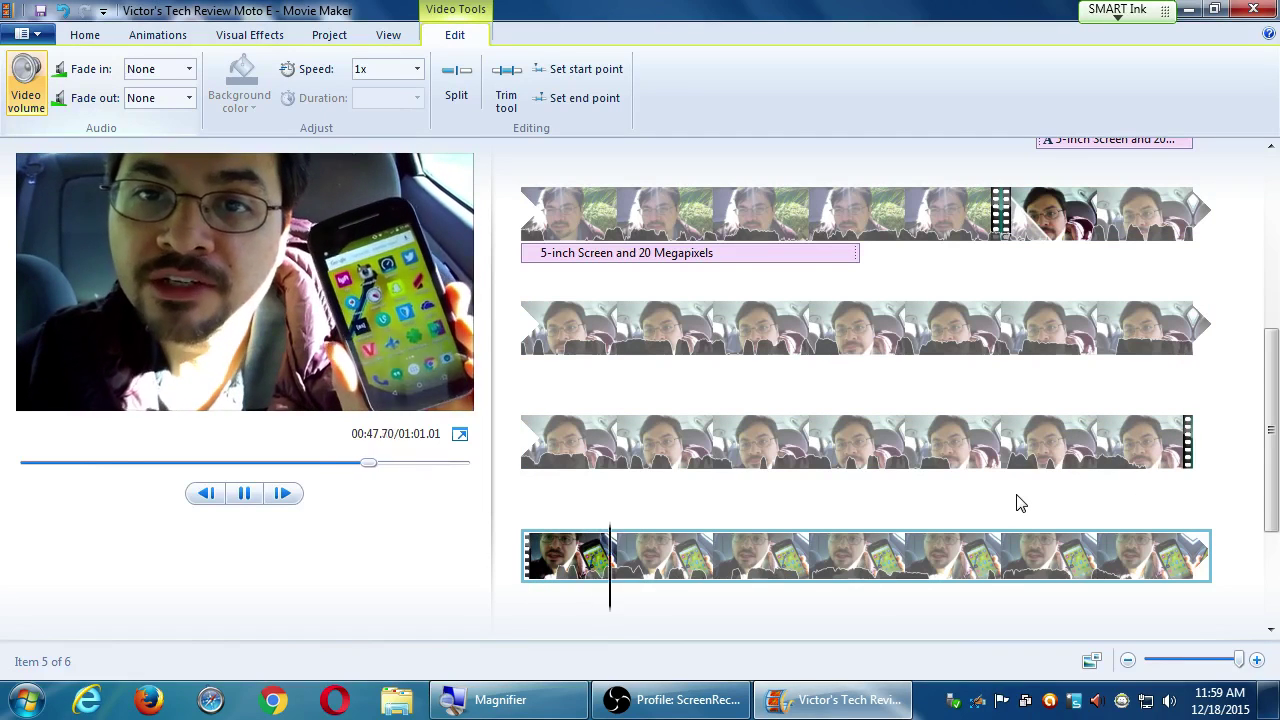
pyautogui.press('space')
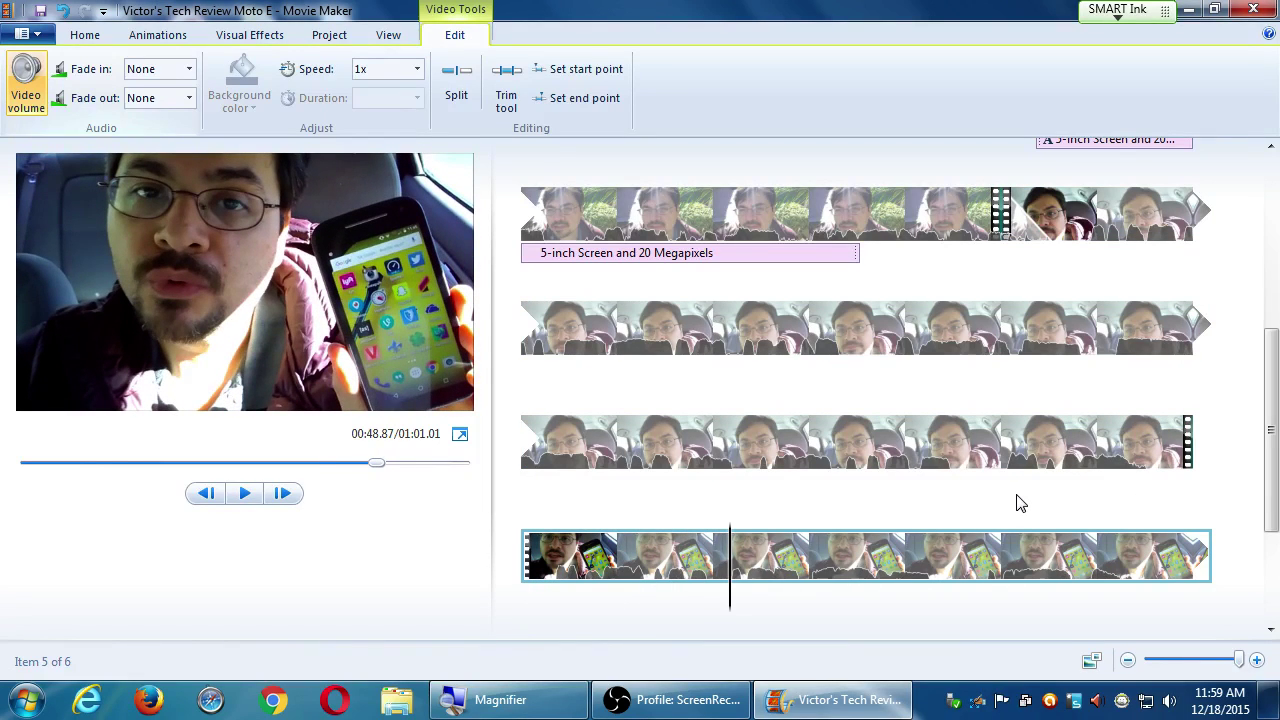
pyautogui.moveTo(1272, 470); pyautogui.dragTo(1237, 205)
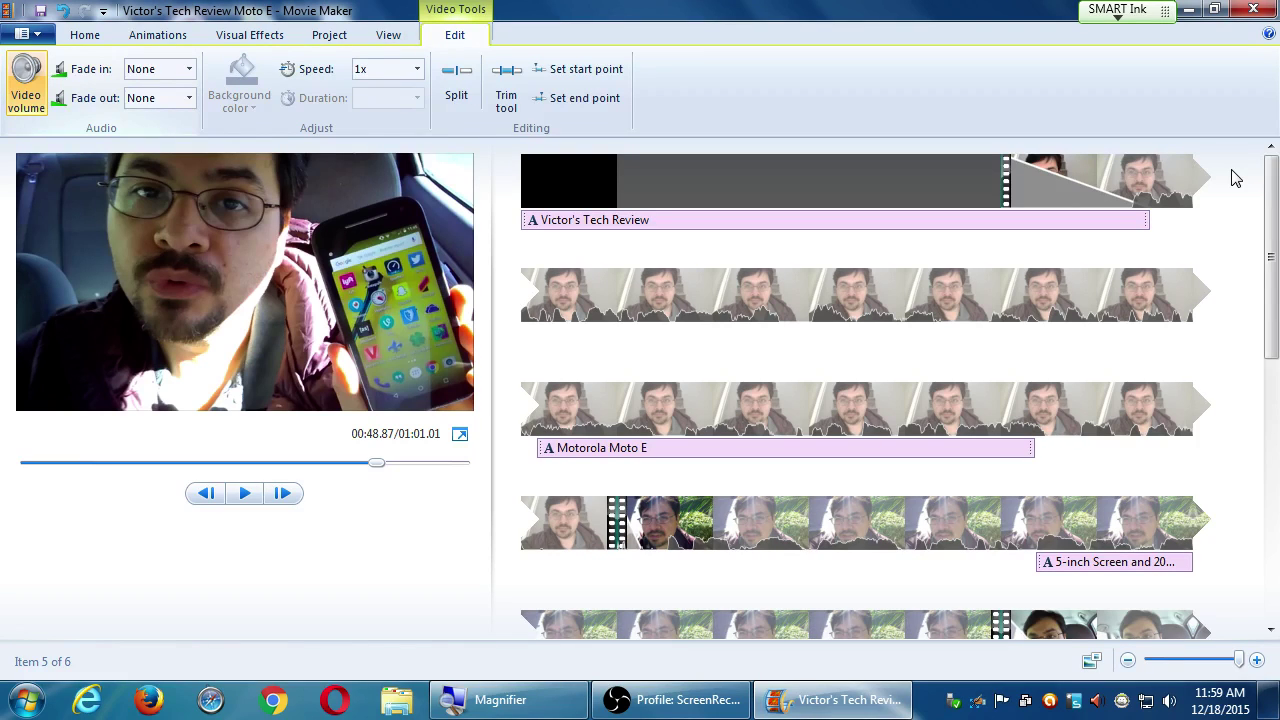
# With the opening title clip selected, open Home > Add music and point to adding PC music at the current point.
pyautogui.click(577, 222)
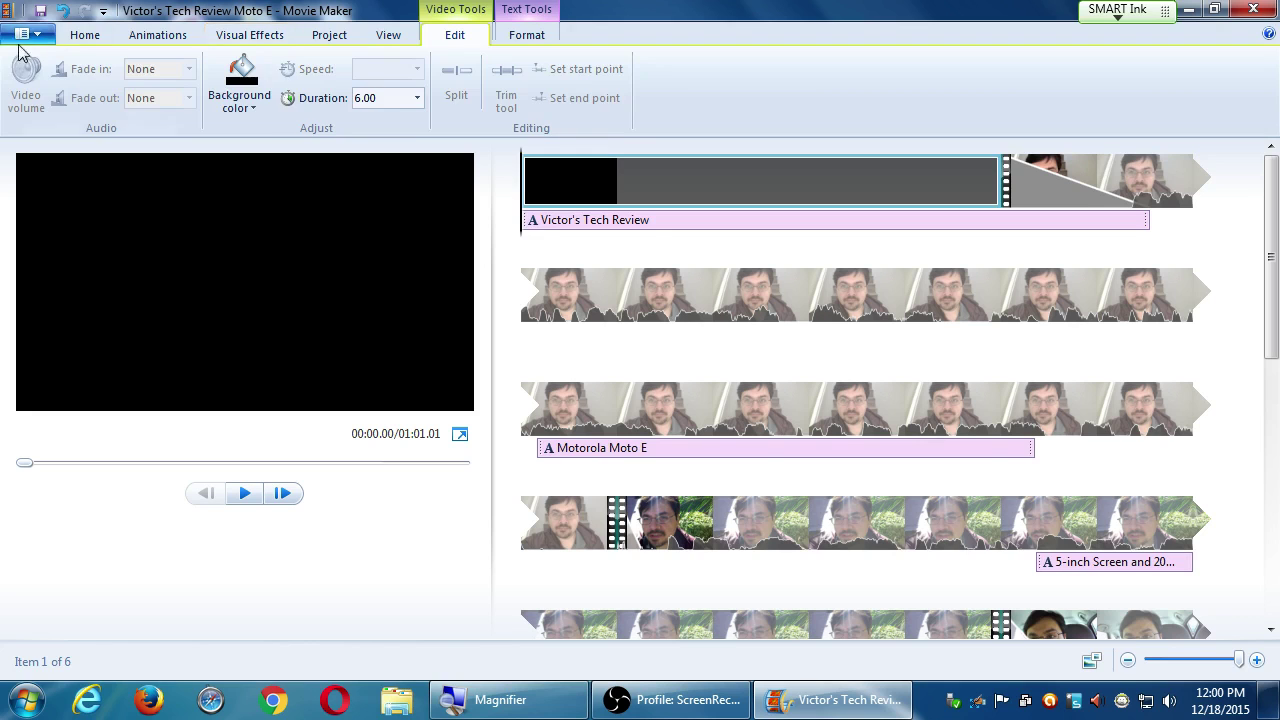
pyautogui.click(84, 36)
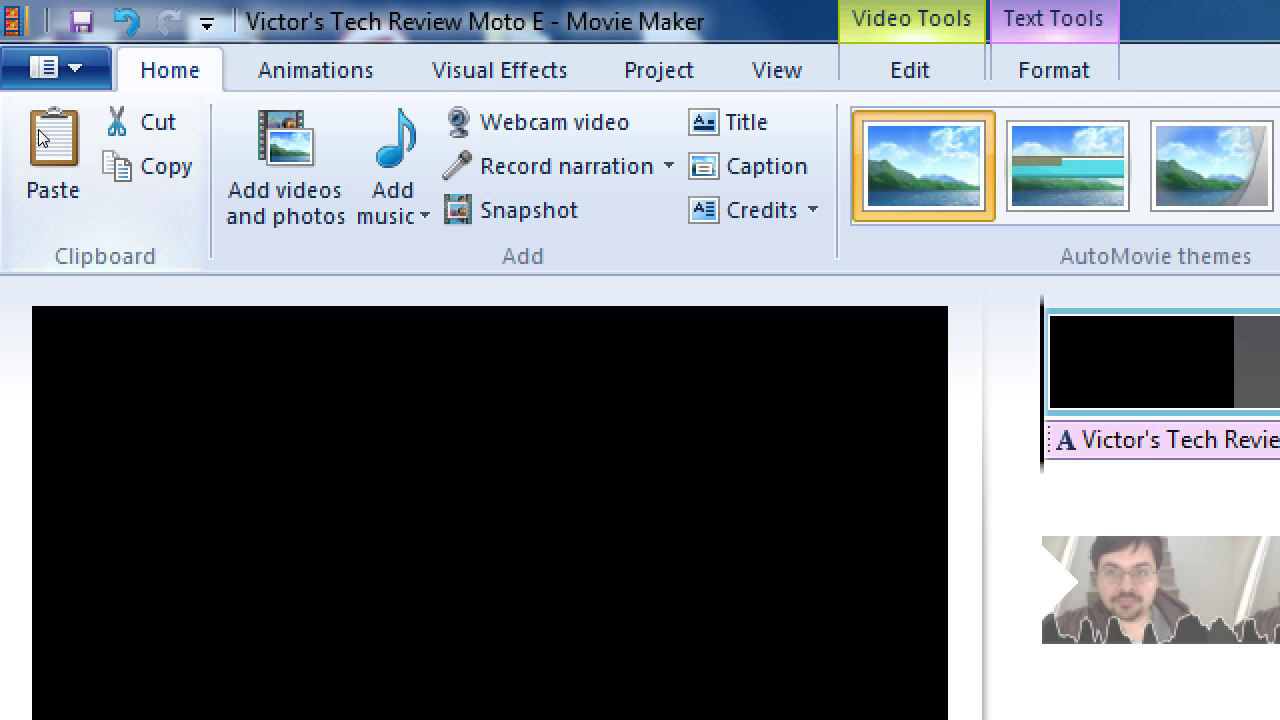
pyautogui.click(258, 140)
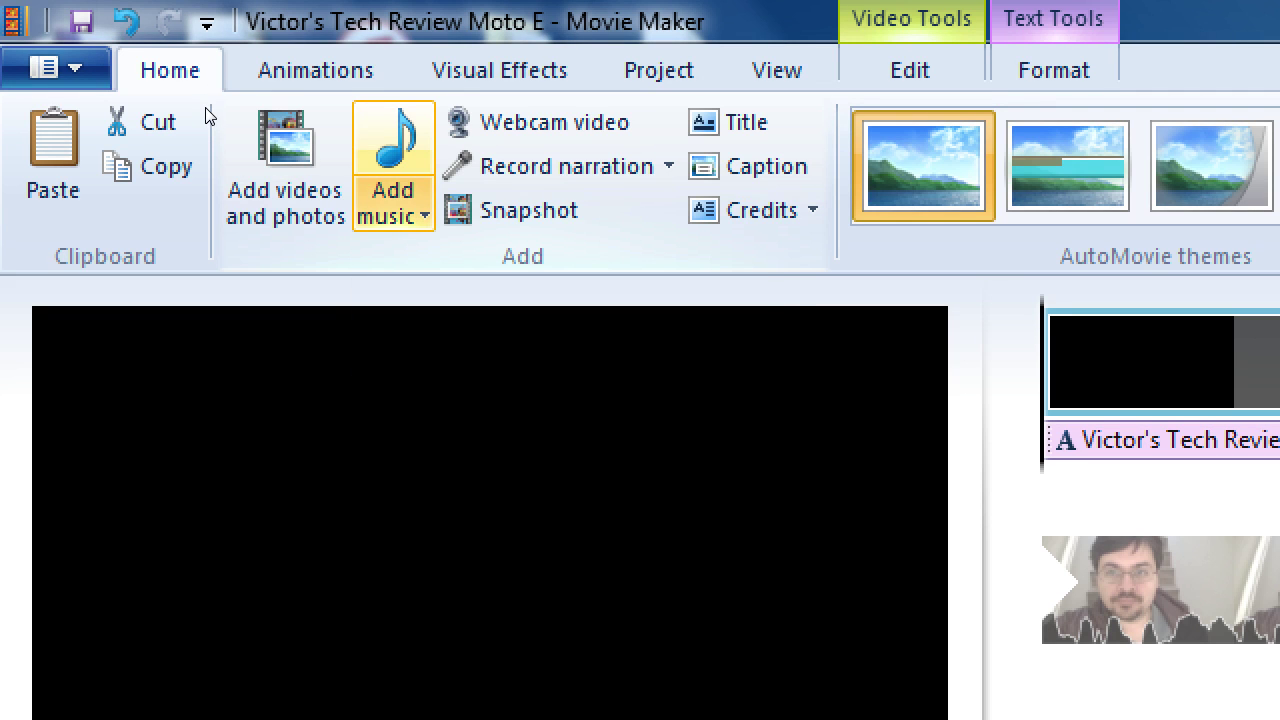
pyautogui.press('Down')
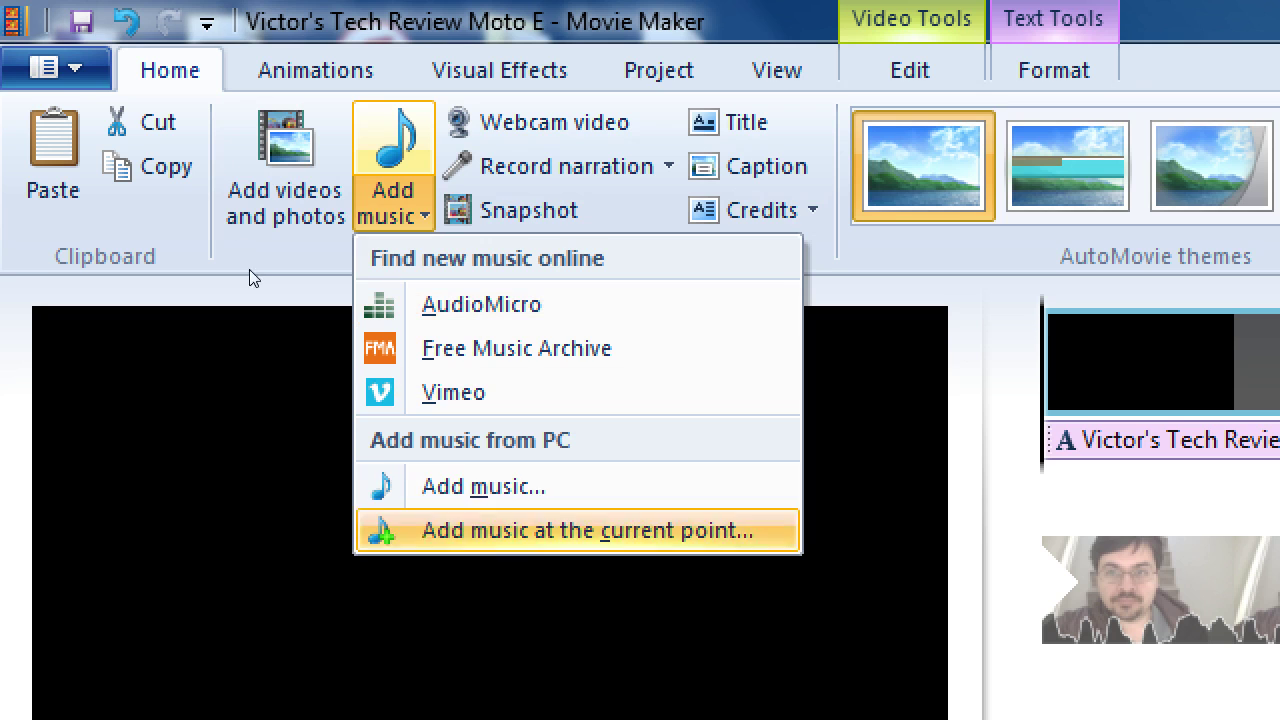
pyautogui.press('Up')
pyautogui.press('Up')
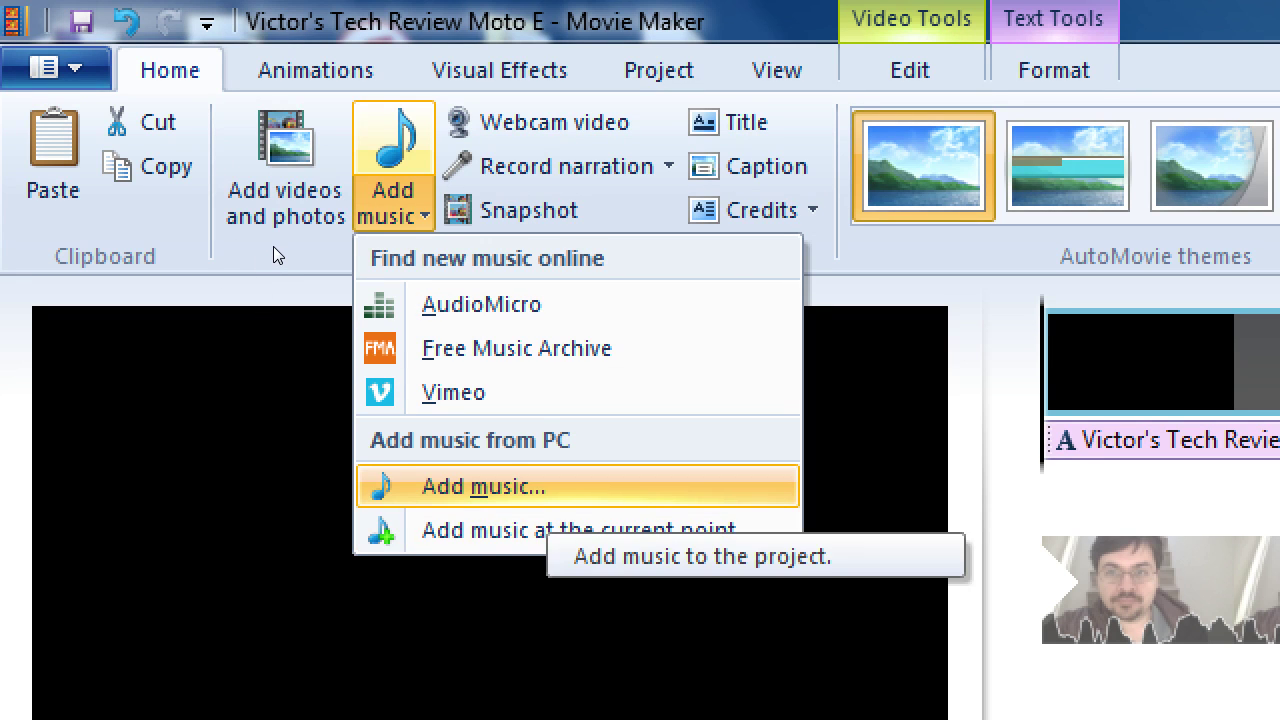
pyautogui.press('Down')
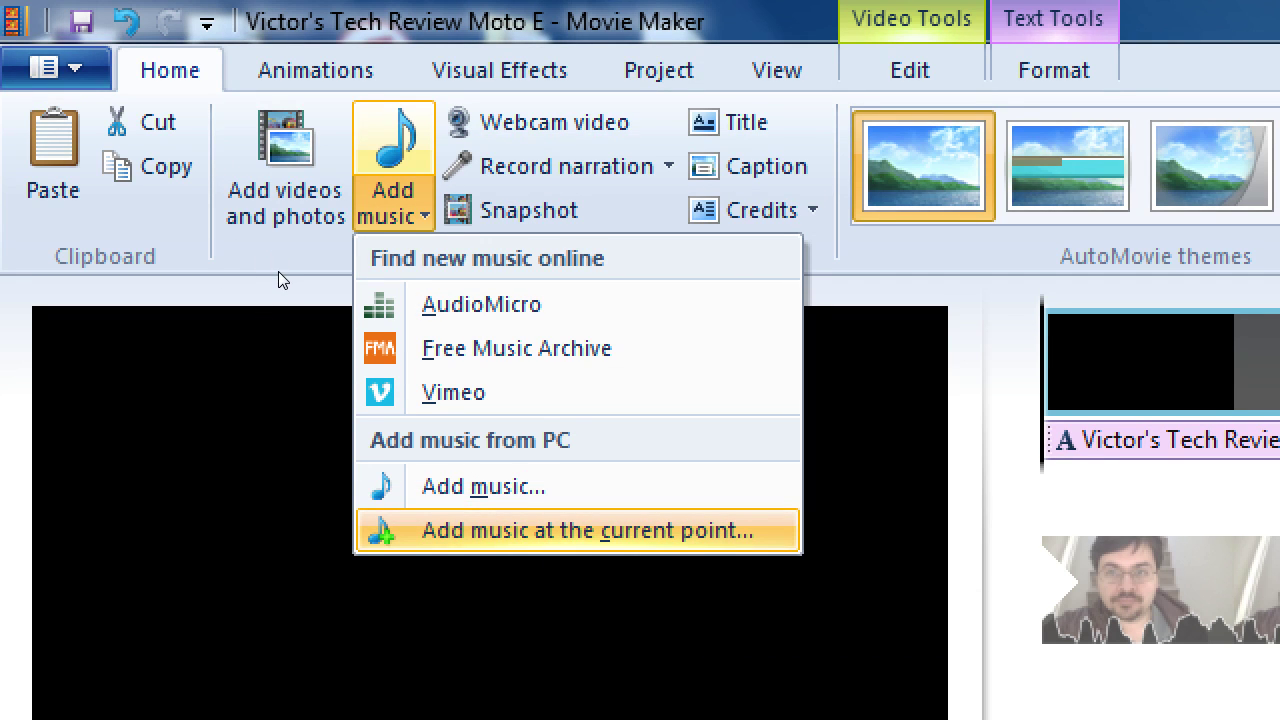